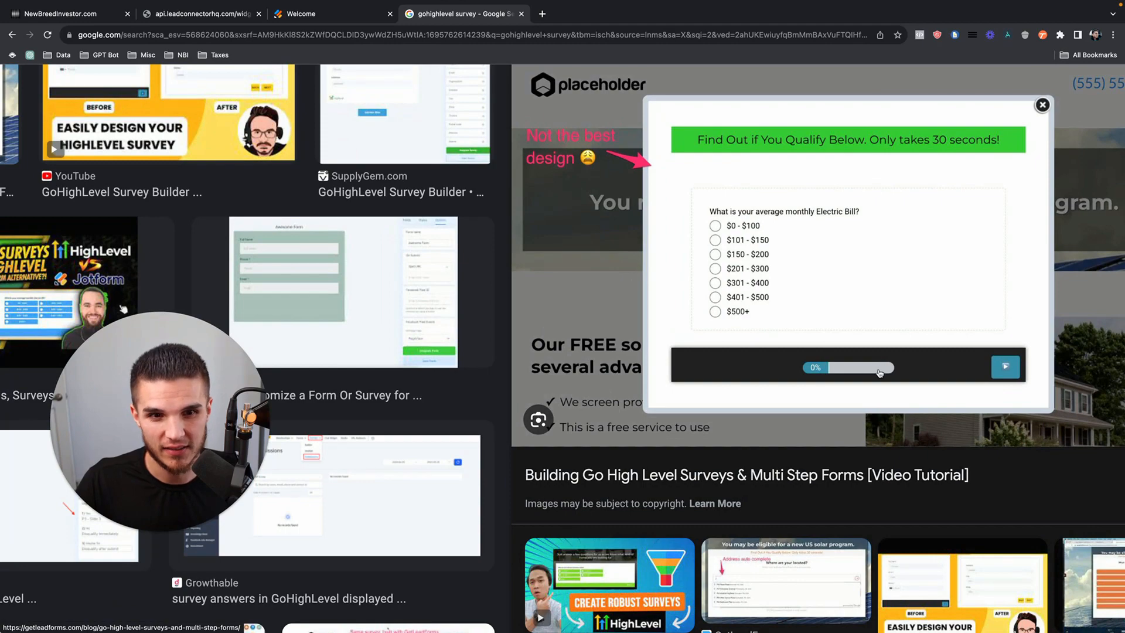
Compare the HighLevel survey image from the search results with the Jotform form's one-question layout
scroll(880, 373, down, 5)
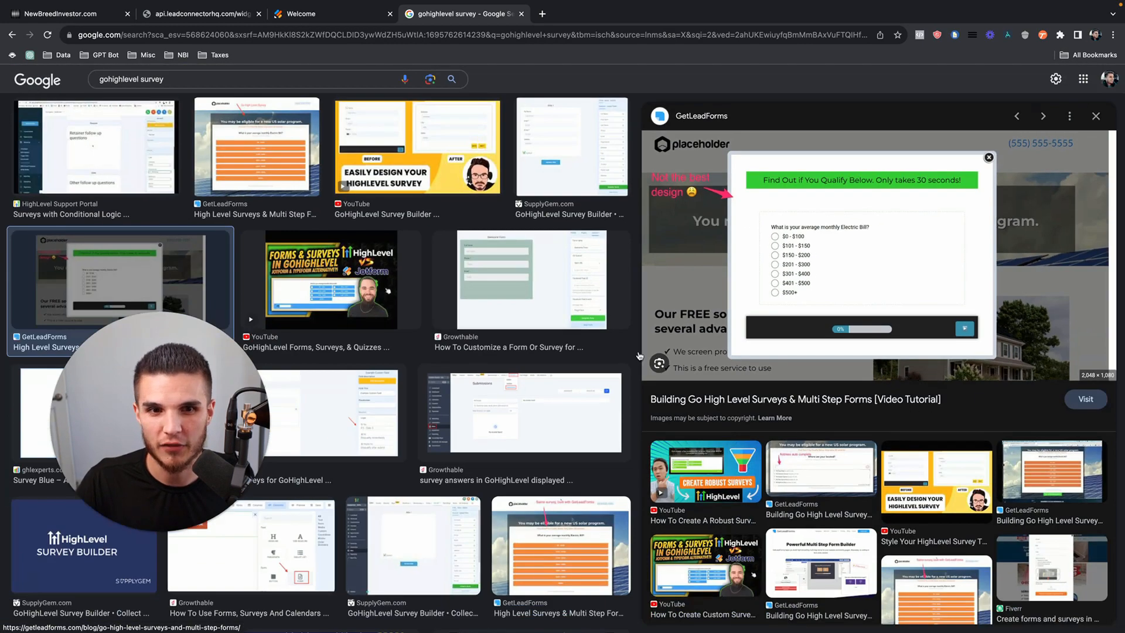
click(354, 17)
click(577, 437)
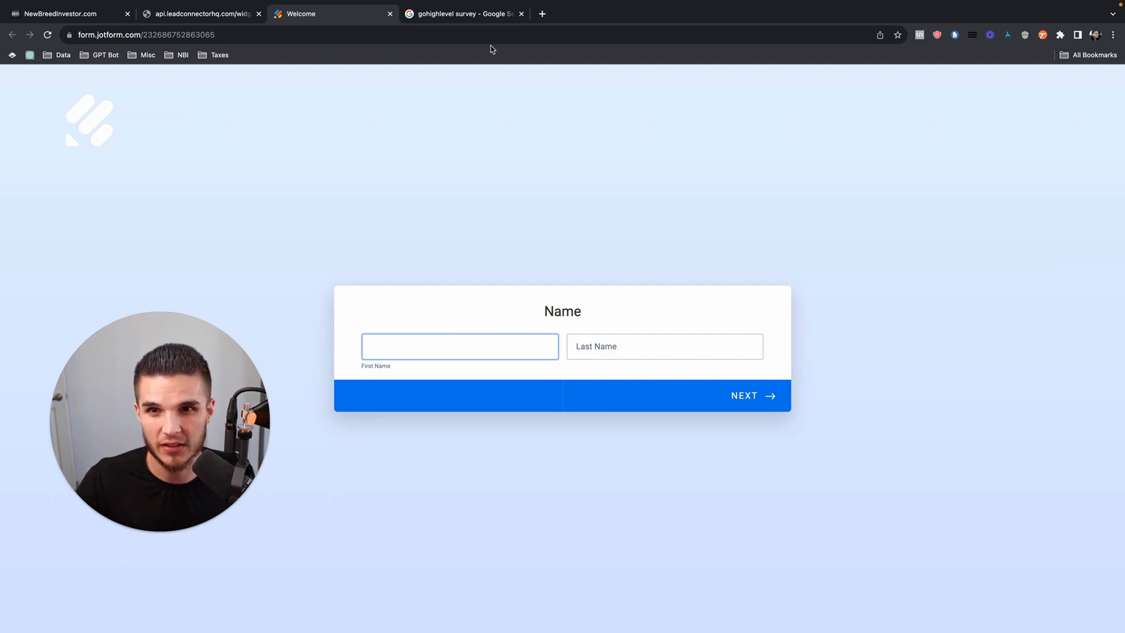
click(469, 14)
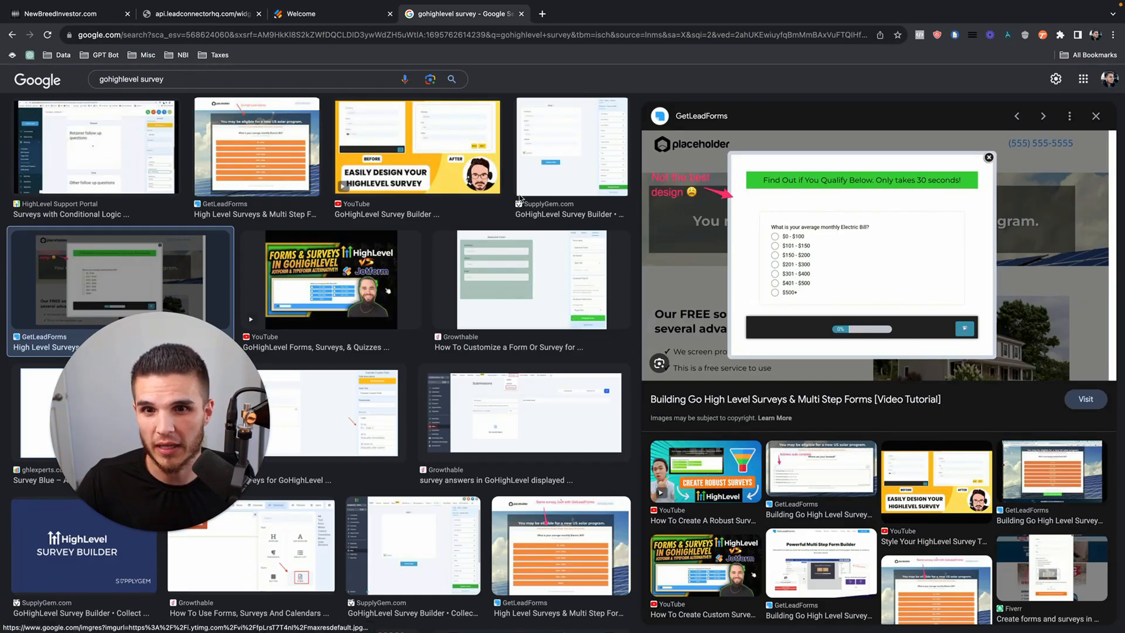
Try out the finished LeadConnector survey, answering Divorce as the selling reason and No to being listed with an agent
click(217, 18)
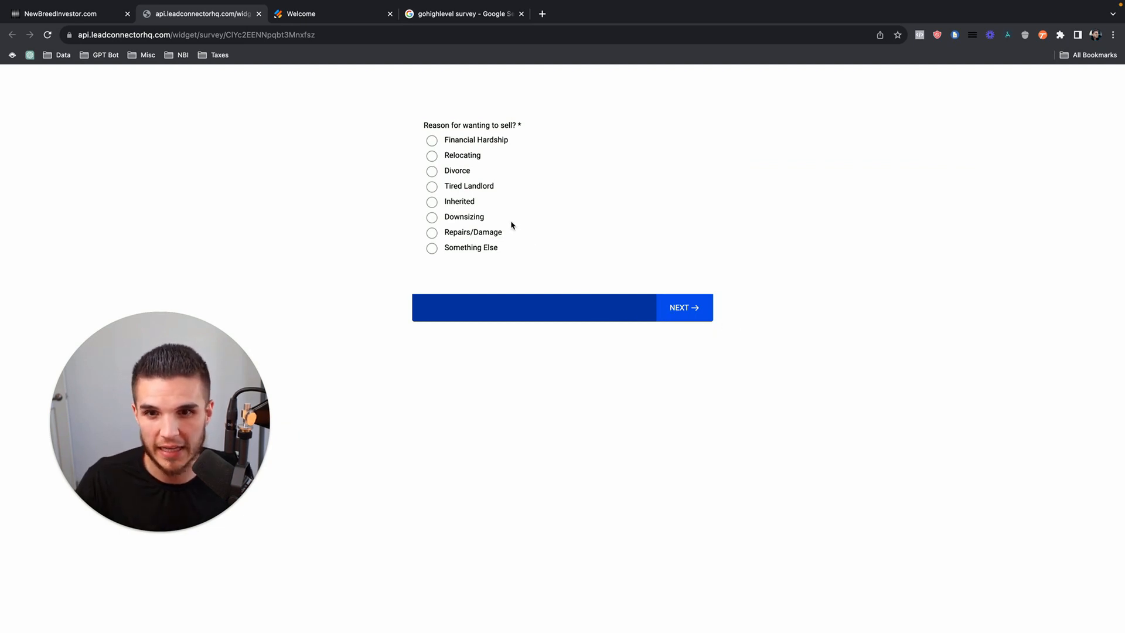
click(433, 172)
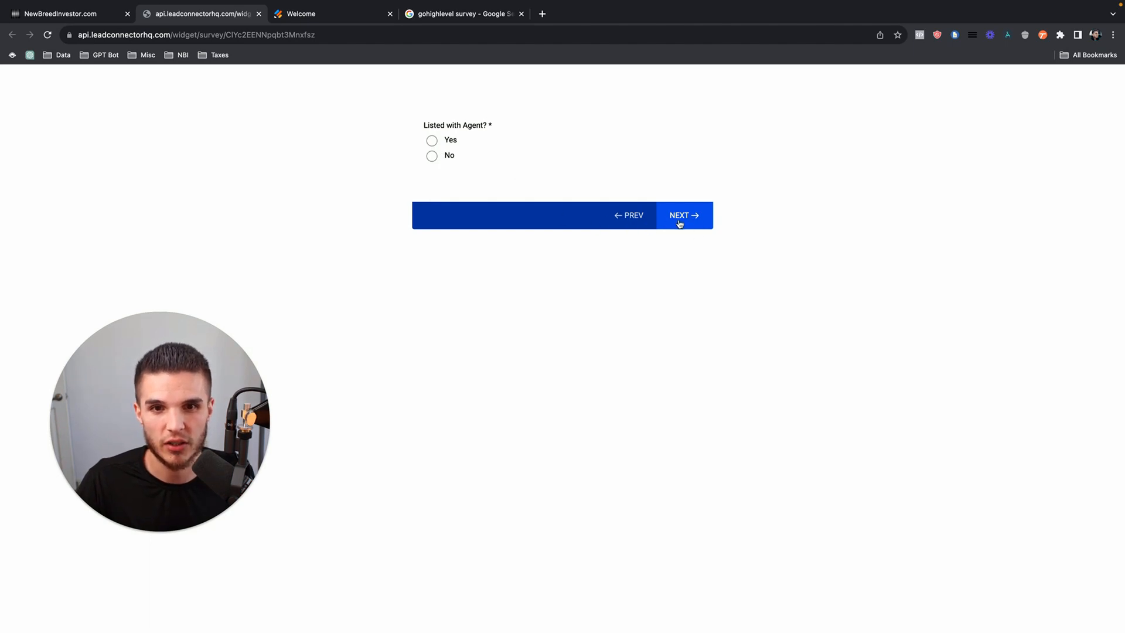
click(434, 157)
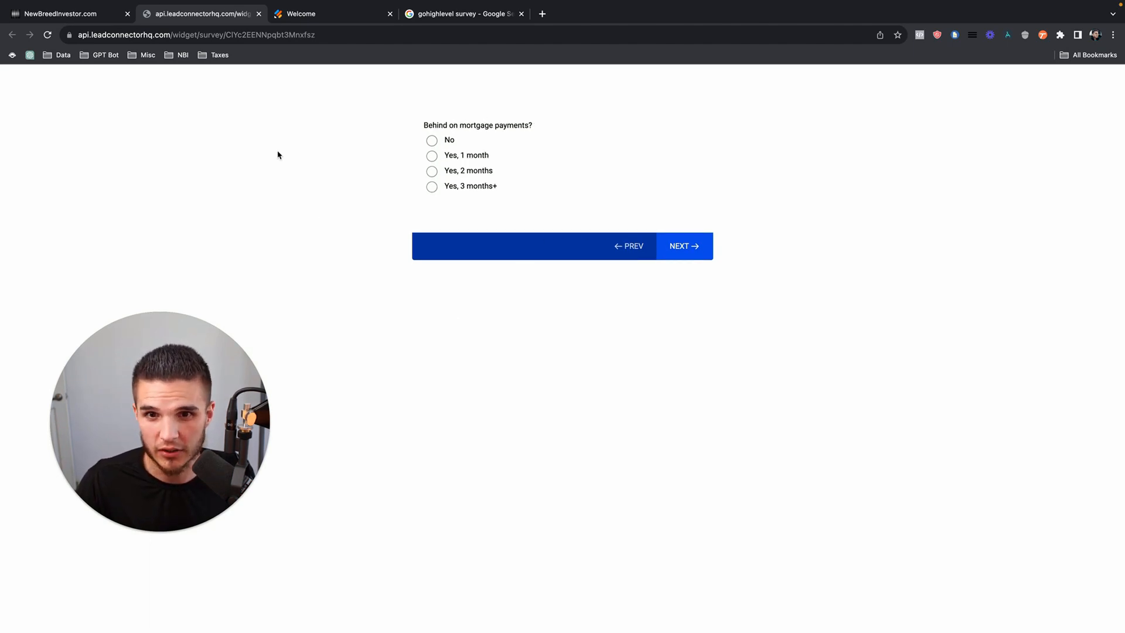
Reload the finished survey and answer it again with Tired Landlord and not listed with an agent
click(49, 35)
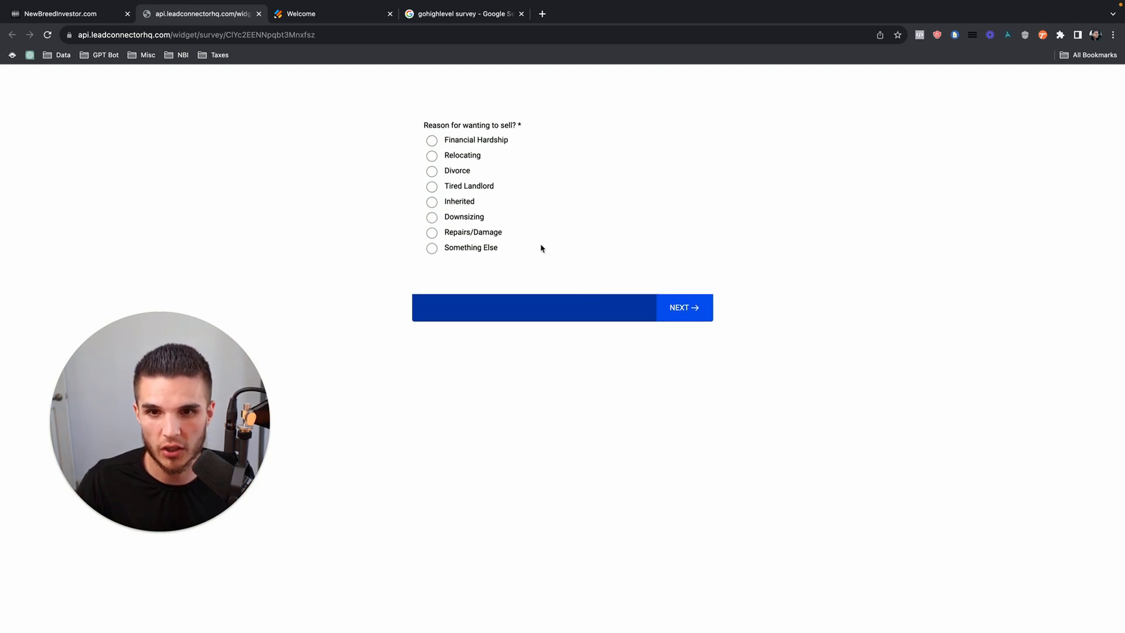
click(432, 187)
click(432, 156)
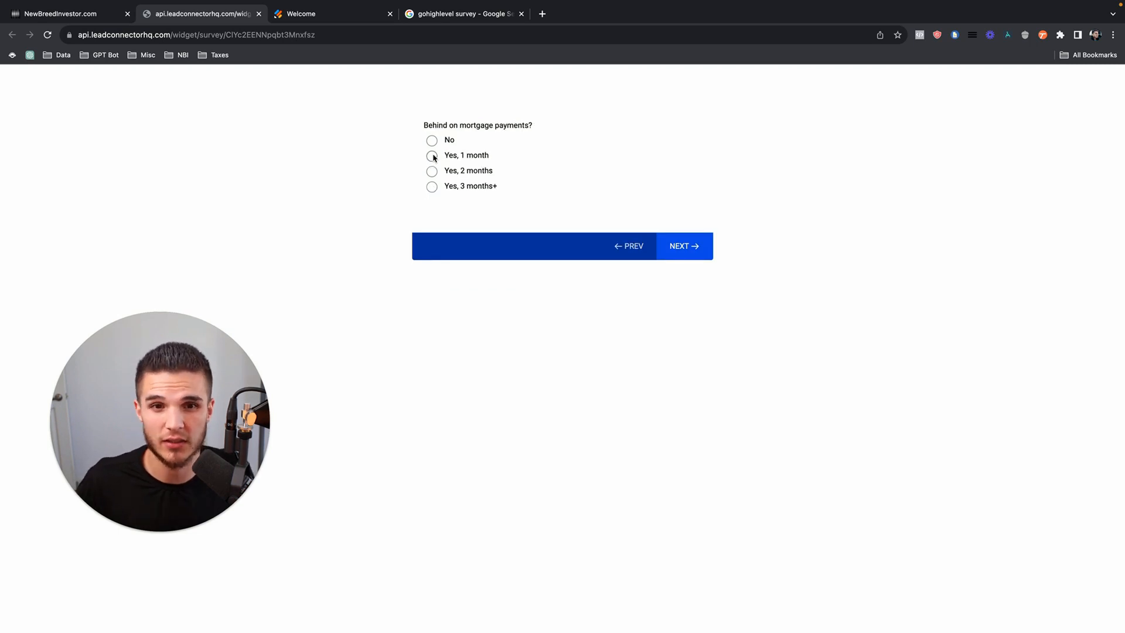
click(434, 157)
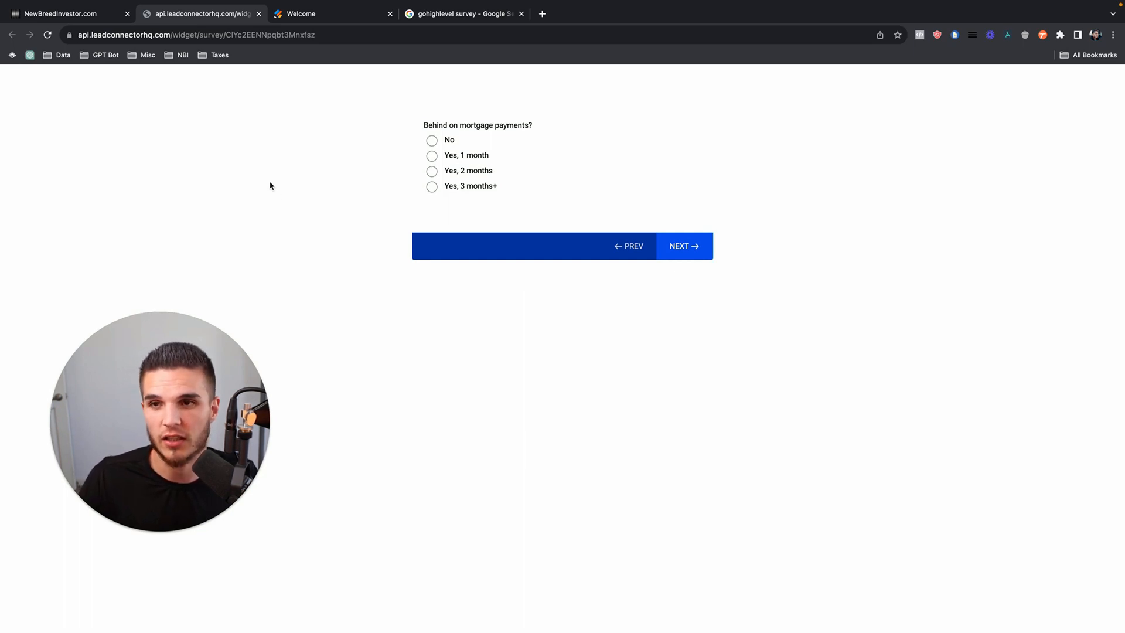
Check the Brand New Survey Builder feature's switch in the CRM's Labs settings, and leave the settings
click(61, 14)
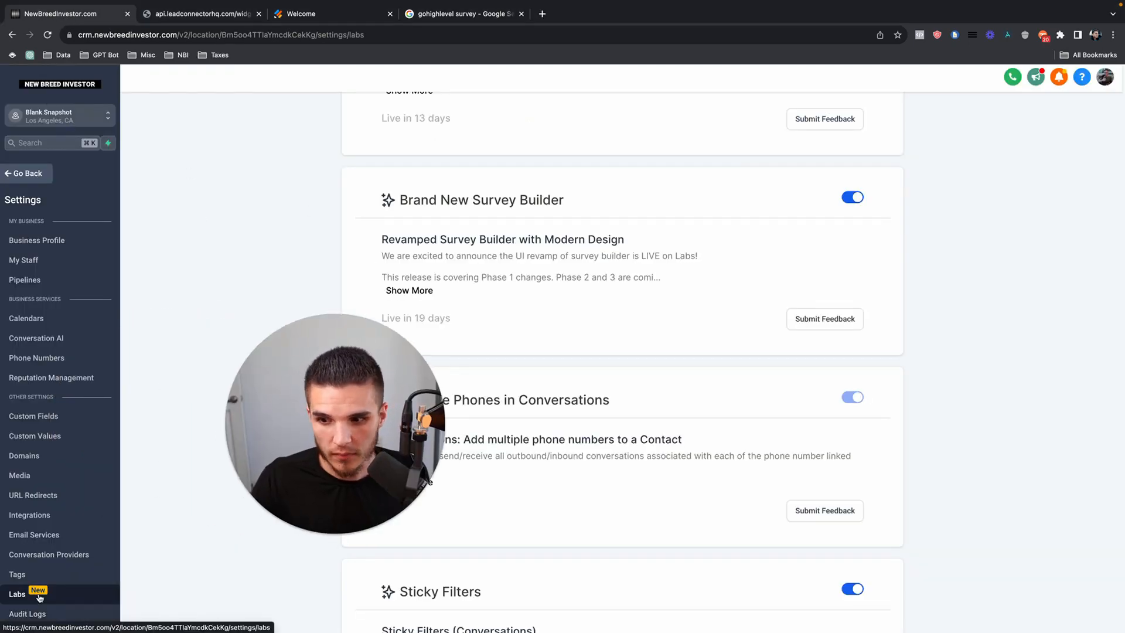
drag(396, 200, 653, 201)
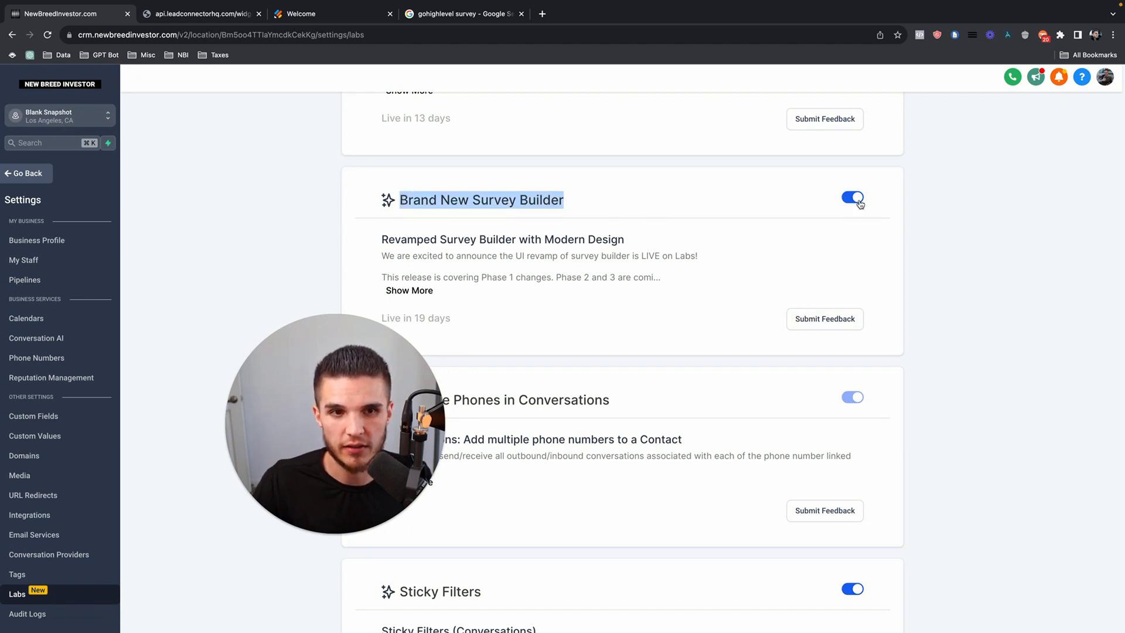
click(46, 174)
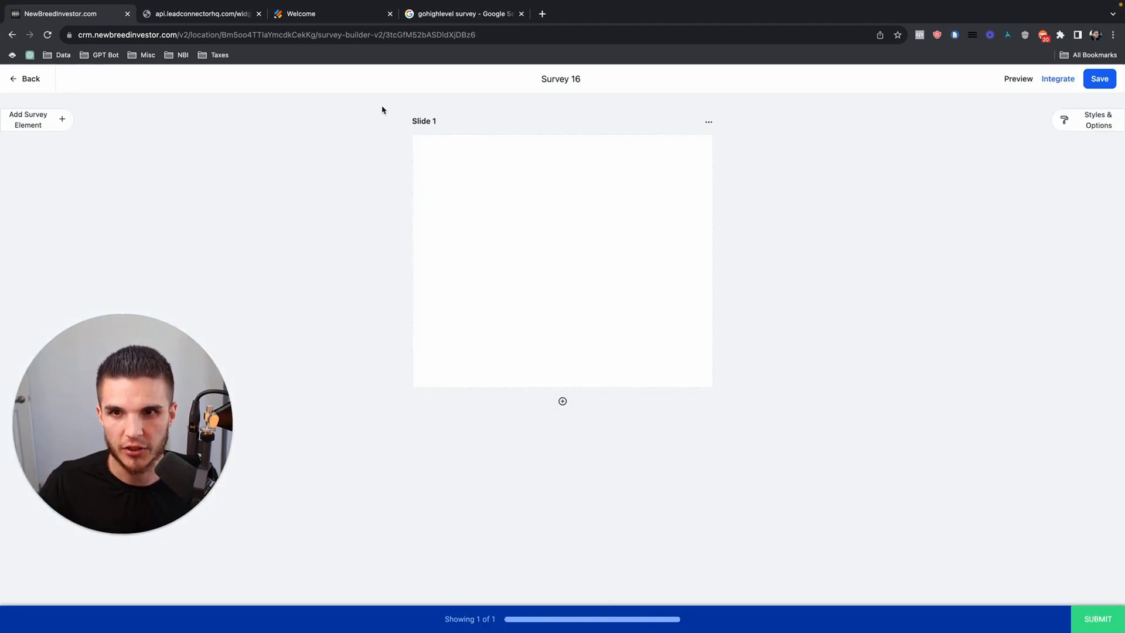
Find the custom field "Reason for wanting to sell?" and place it on Slide 1 of Survey 16
click(192, 20)
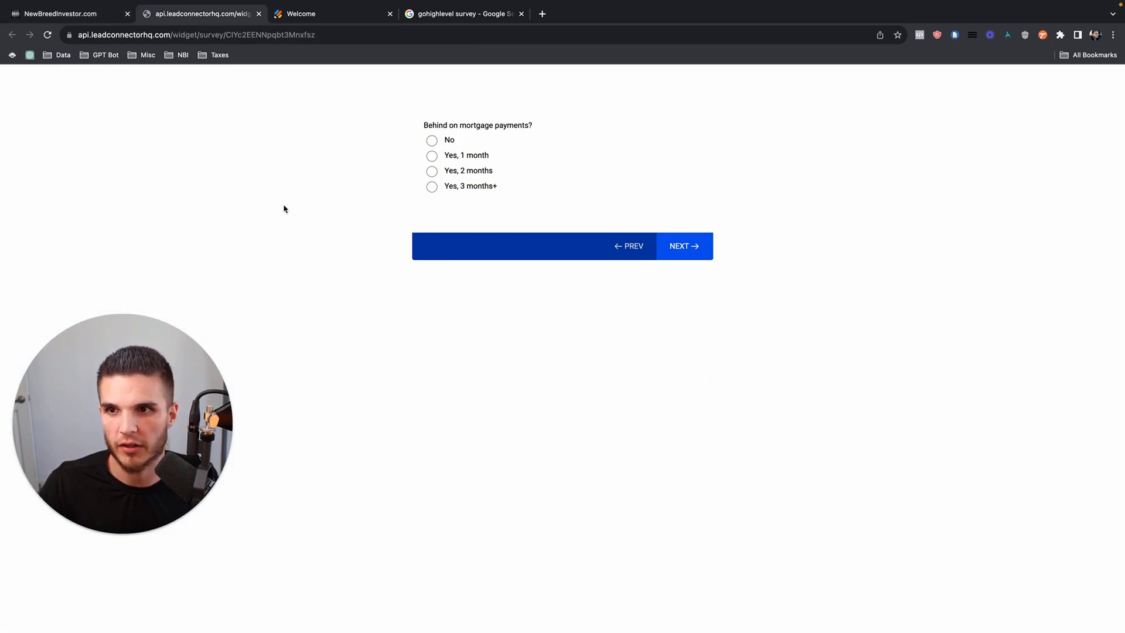
click(82, 18)
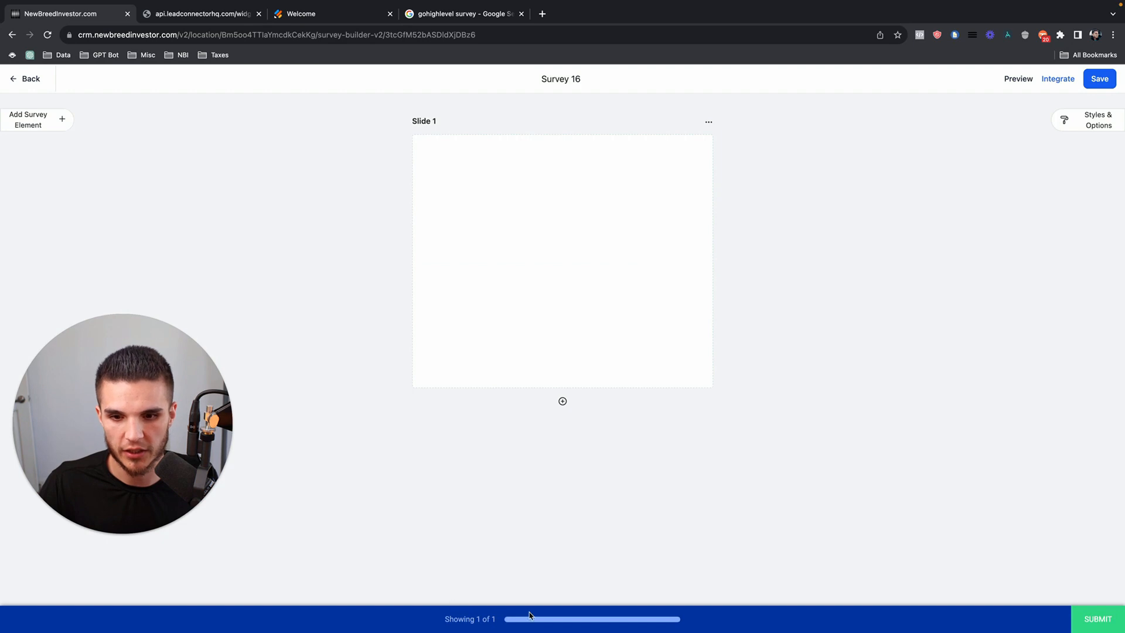
click(62, 119)
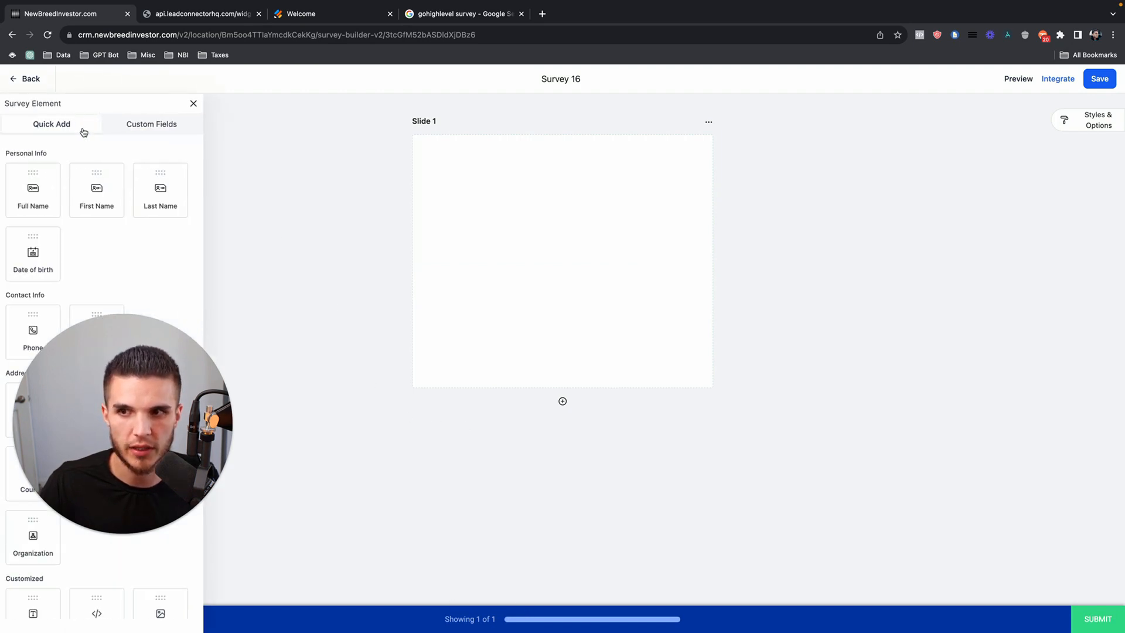
click(118, 127)
click(111, 159)
text(reason)
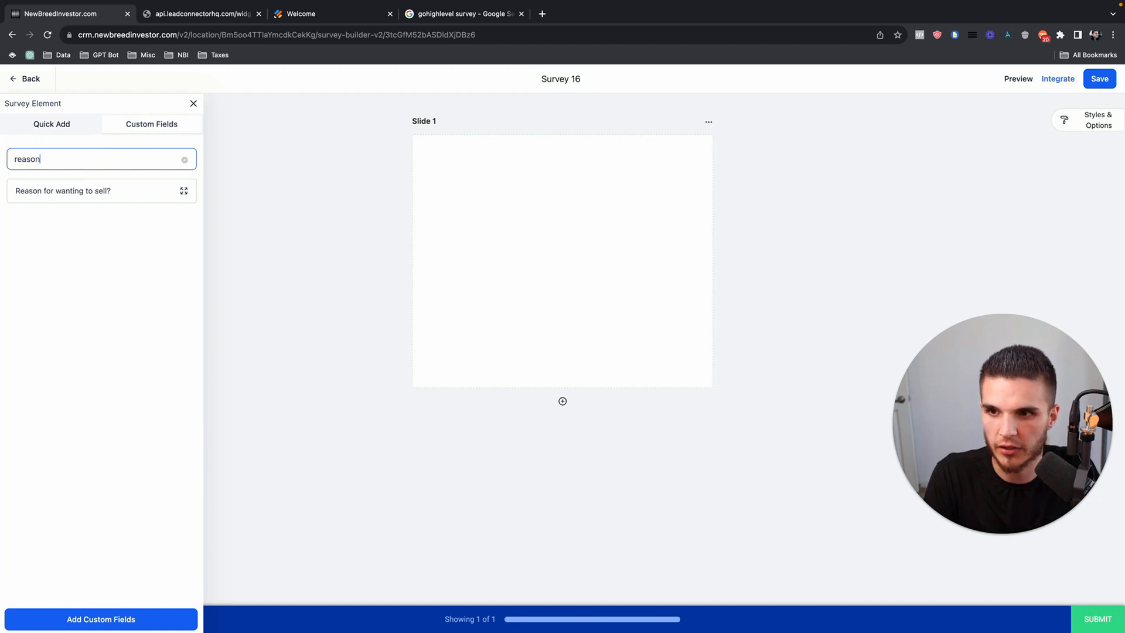
drag(133, 196, 470, 193)
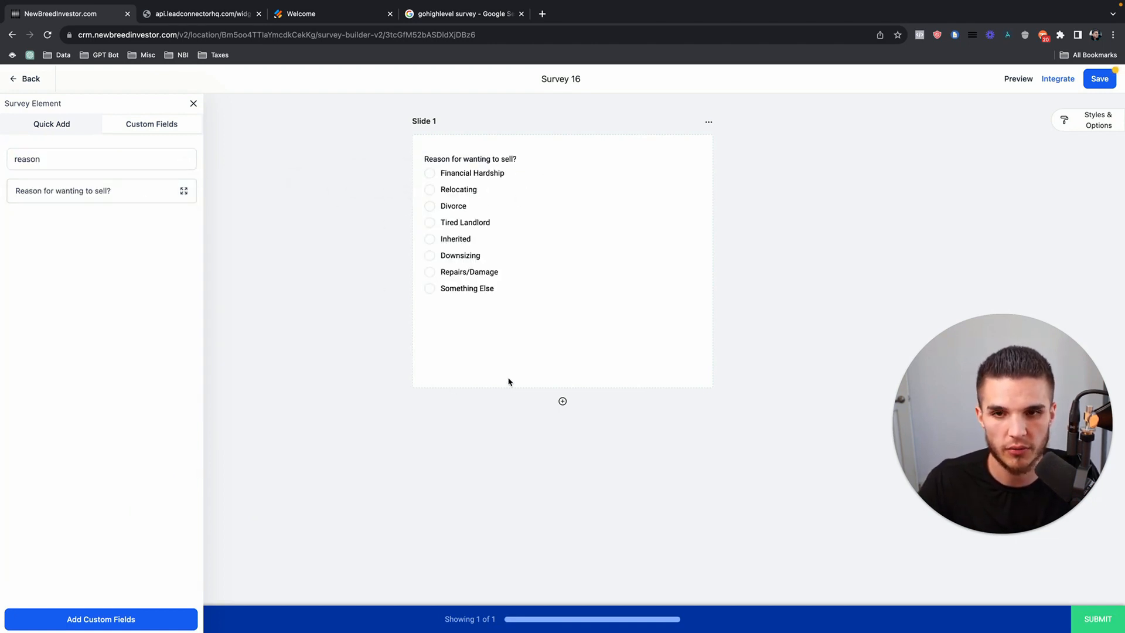
Add a second slide and place the custom field "Listed with Agent?" on it
click(563, 403)
click(101, 159)
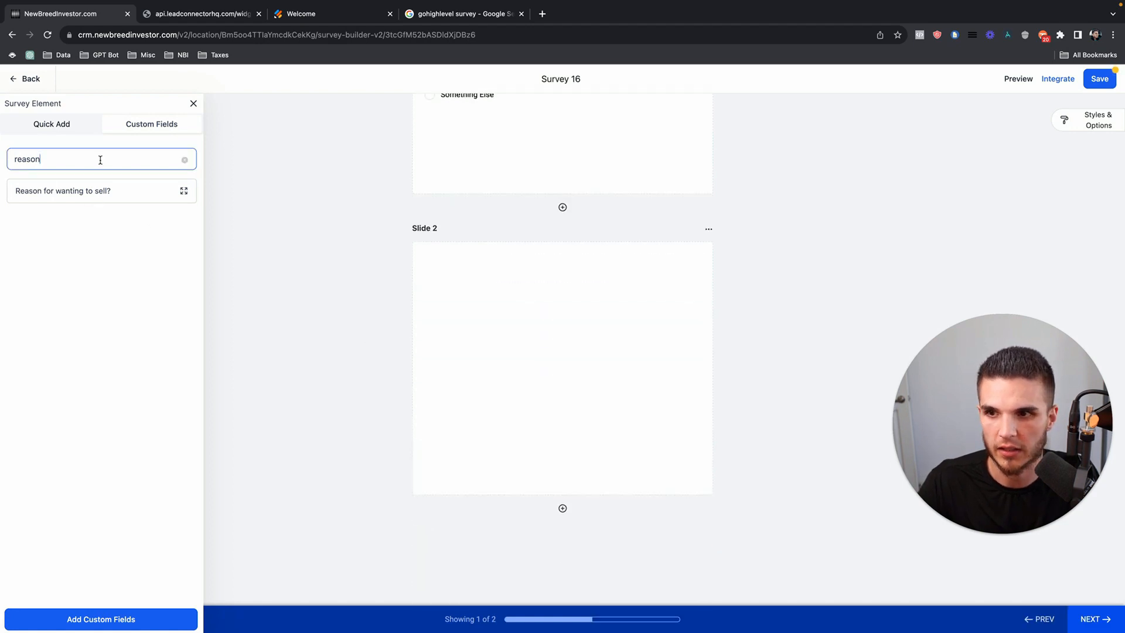
key(super+a)
text(is lis)
key(super+a)
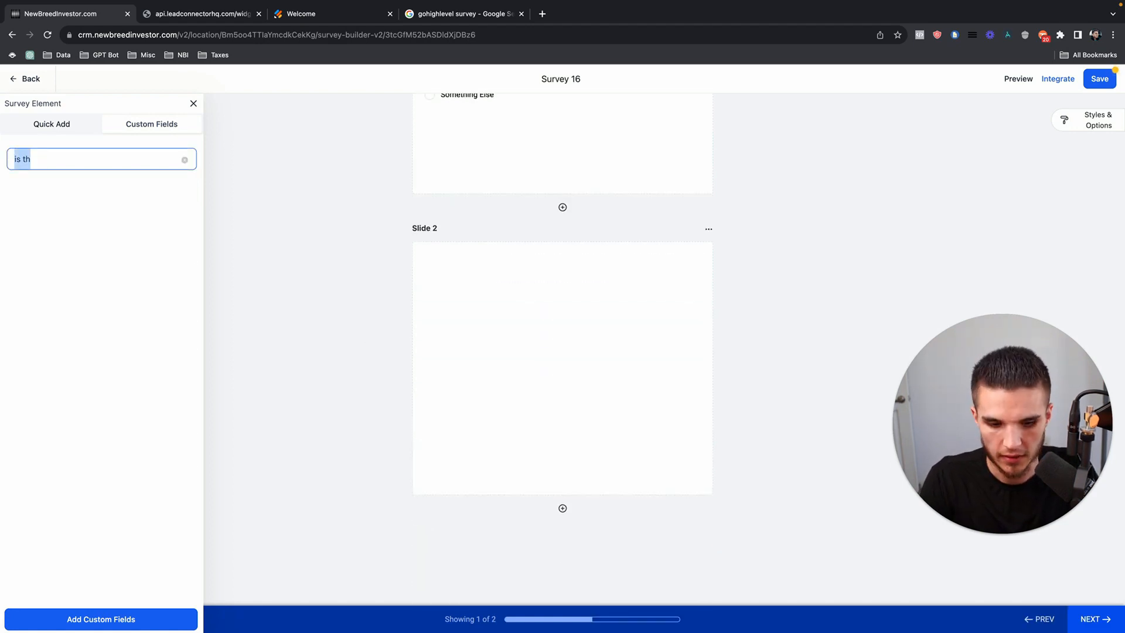
text(liste)
drag(106, 189, 457, 296)
Add a third slide to the survey and clear the custom field search
click(562, 508)
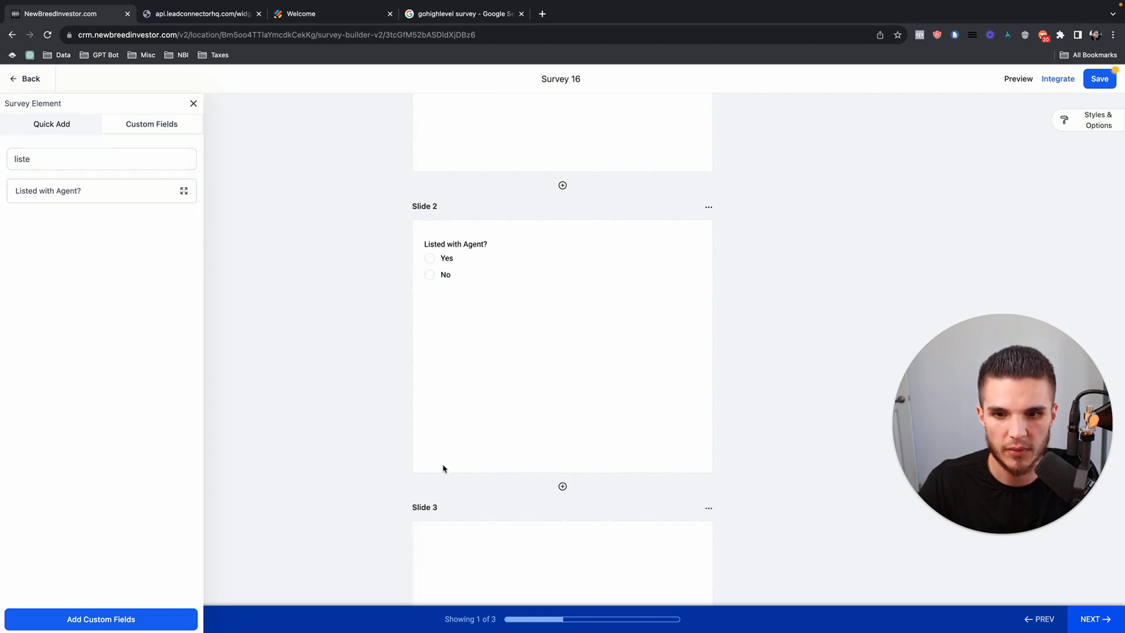
click(121, 159)
text(\\\\)
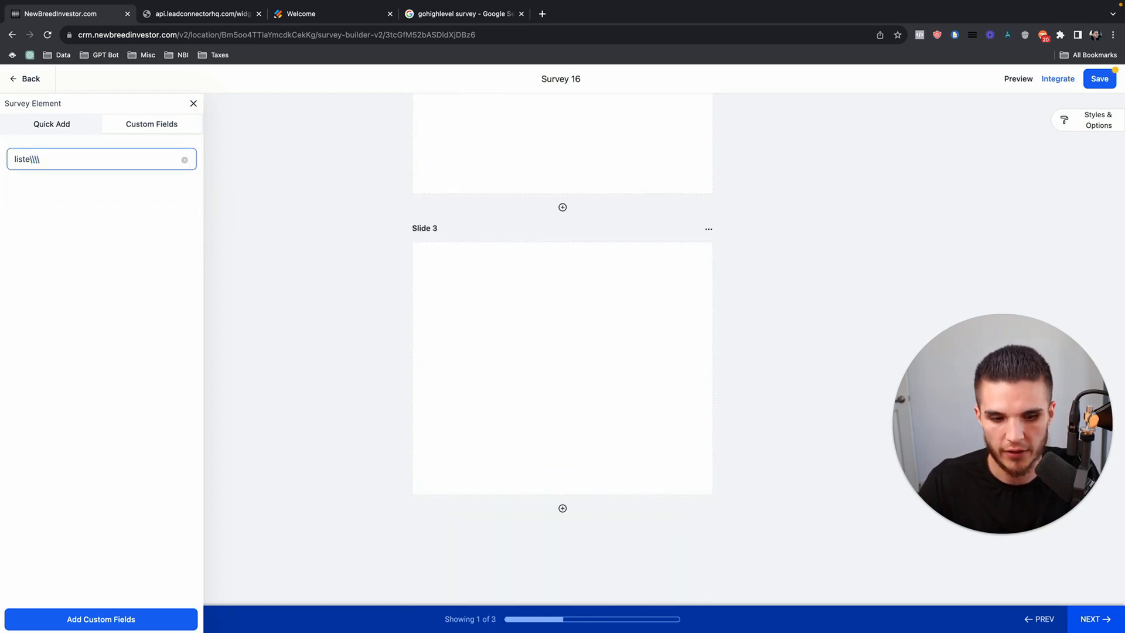
key(BackSpace)
key(BackSpace)
key(BackSpace)
key(BackSpace)
key(BackSpace)
key(BackSpace)
key(BackSpace)
key(BackSpace)
key(BackSpace)
Add the standard First Name, Last Name, Email and Phone fields to Slide 3, in that order
click(67, 126)
drag(95, 182, 508, 286)
drag(183, 209, 516, 323)
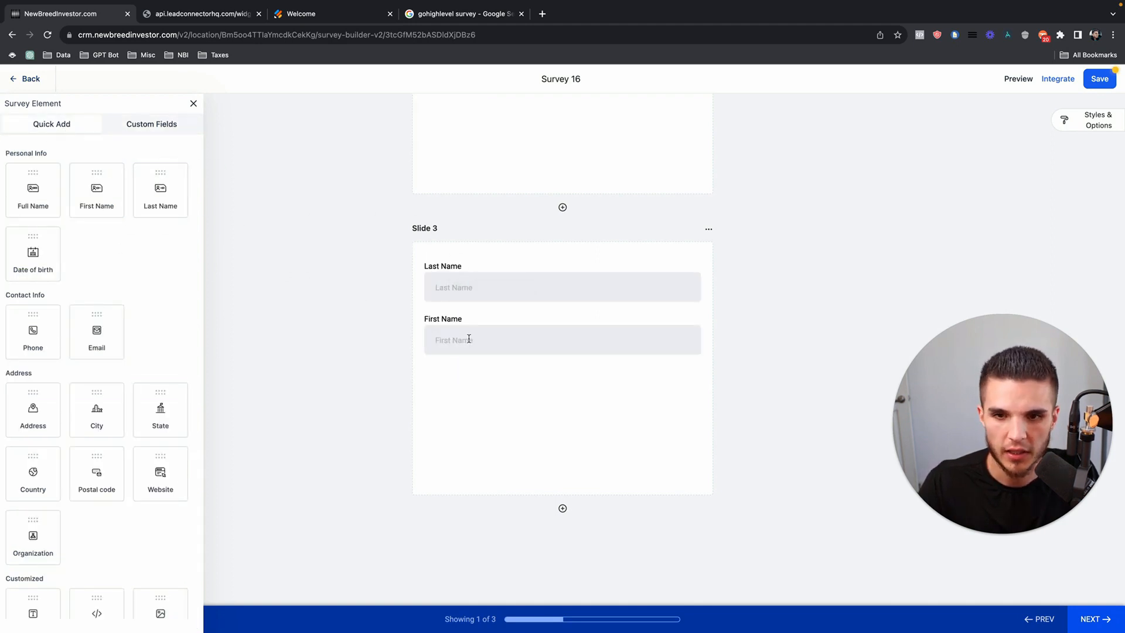
drag(468, 329, 467, 265)
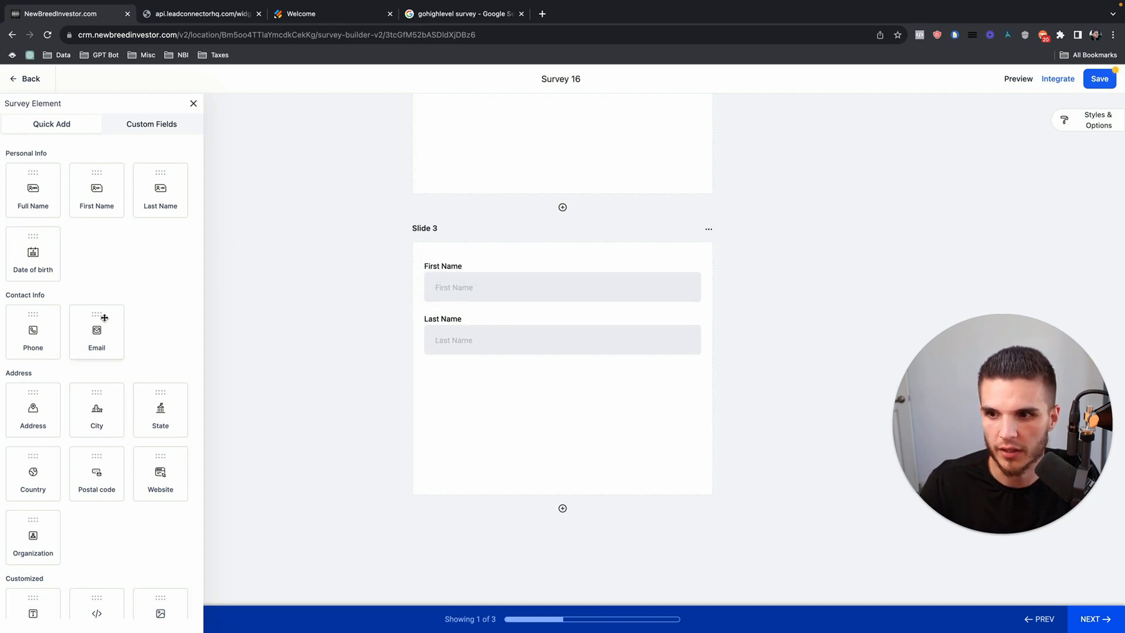
drag(103, 320, 432, 351)
drag(36, 330, 538, 363)
Review the three slides and the survey's style settings, and save the survey
scroll(481, 296, up, 8)
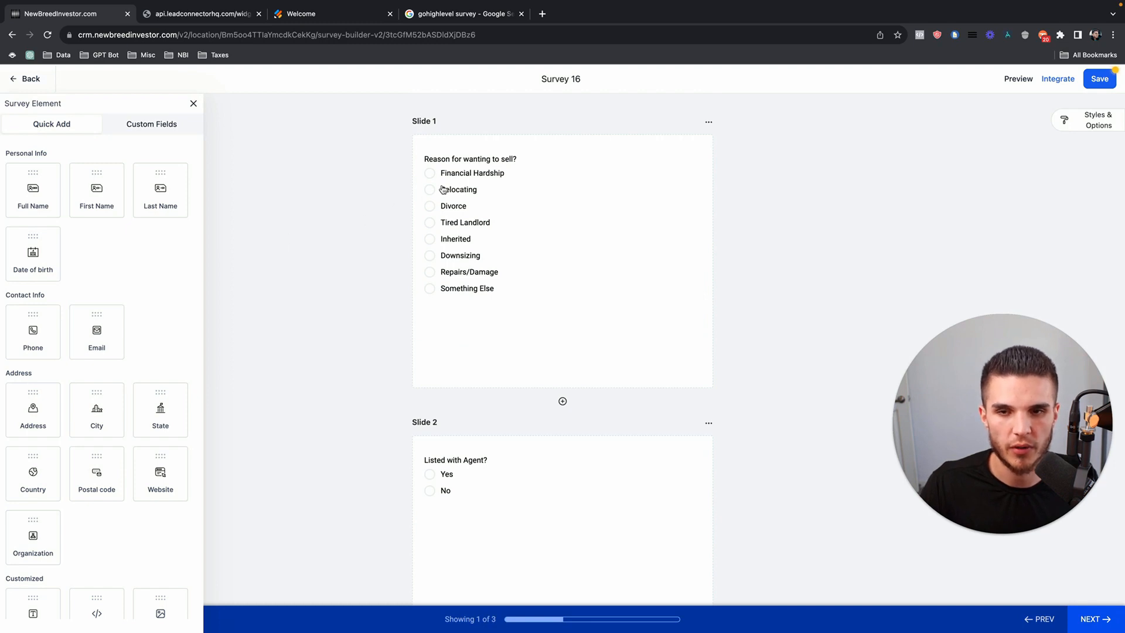
scroll(369, 346, down, 2)
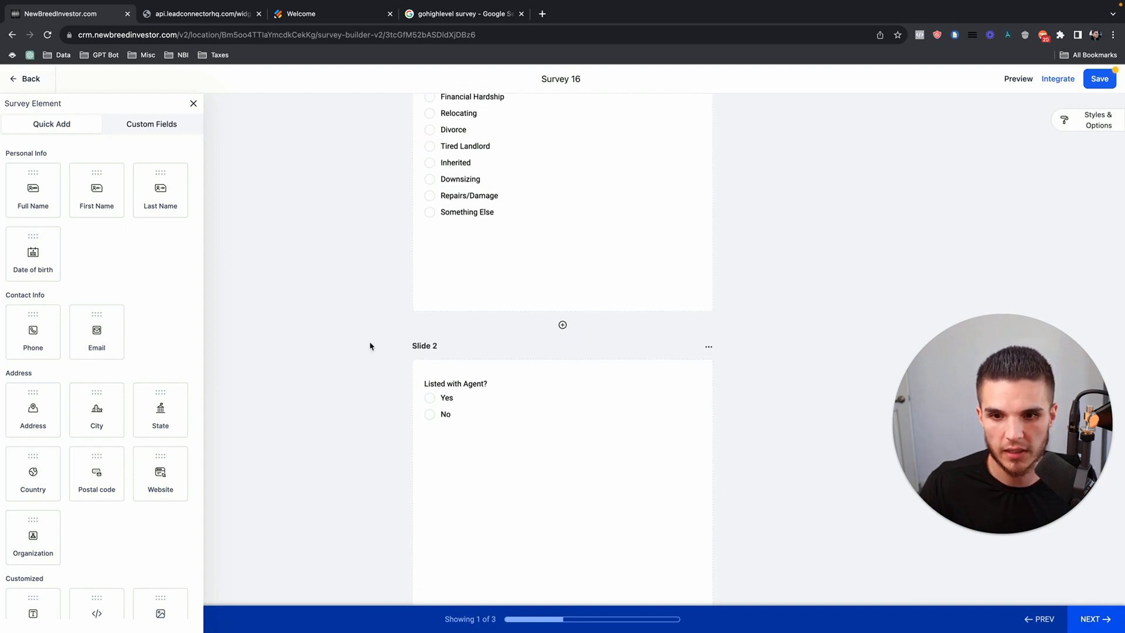
scroll(426, 440, down, 7)
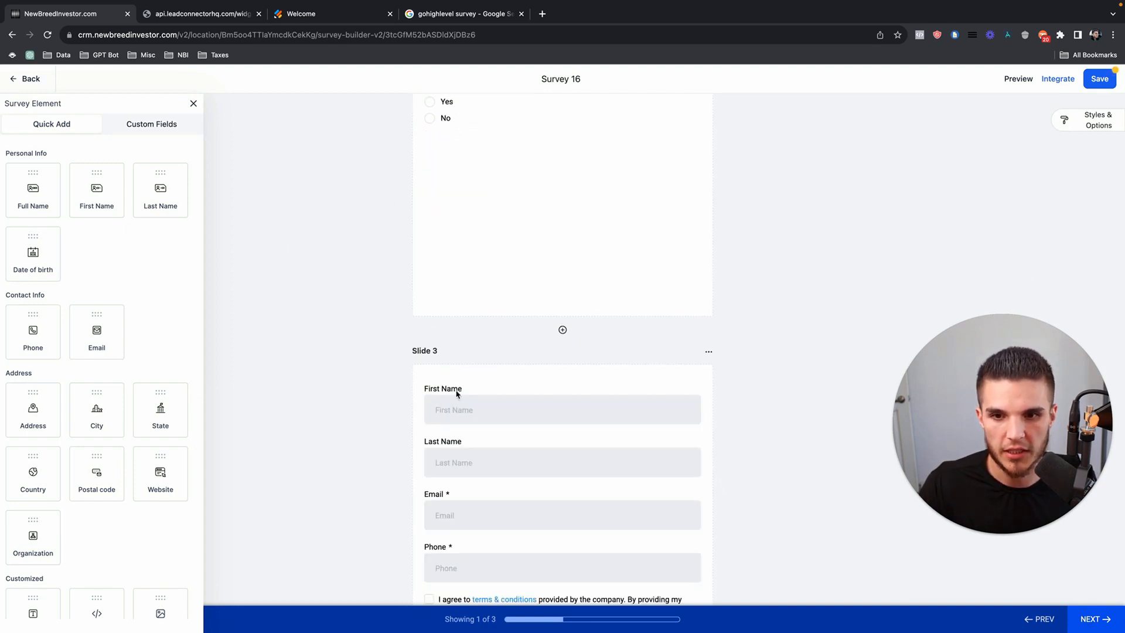
scroll(364, 467, down, 3)
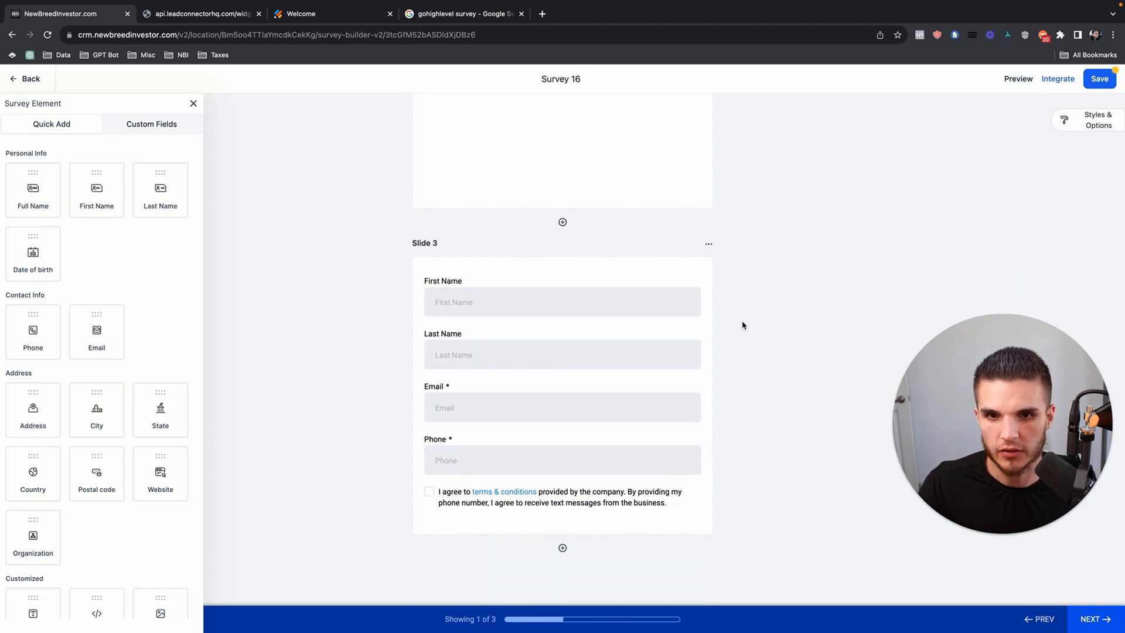
scroll(743, 325, up, 10)
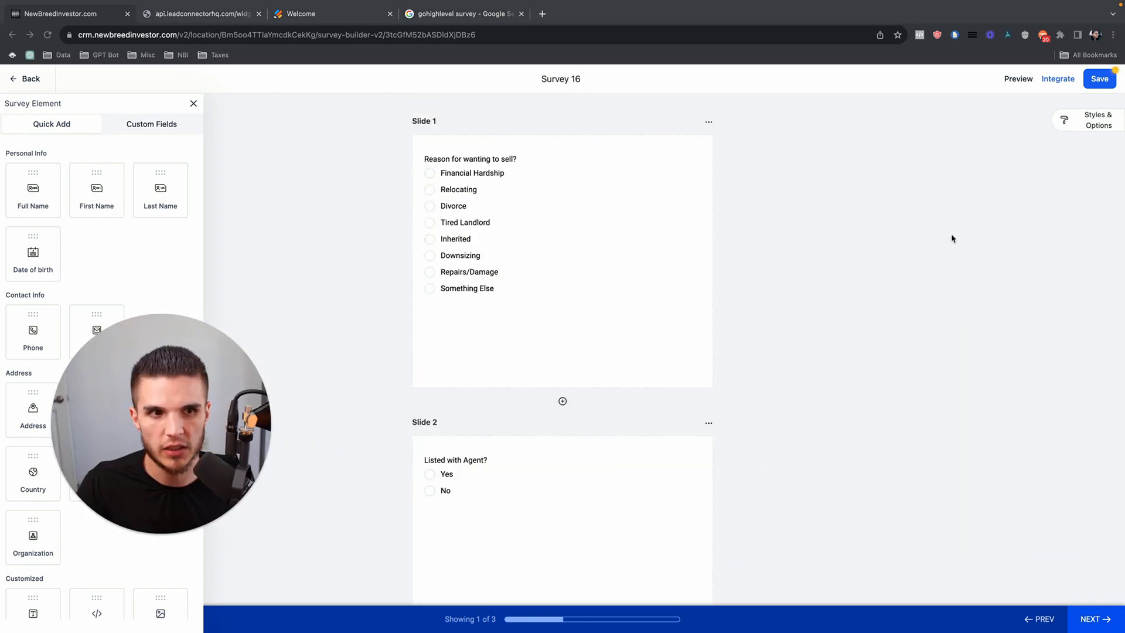
click(1086, 123)
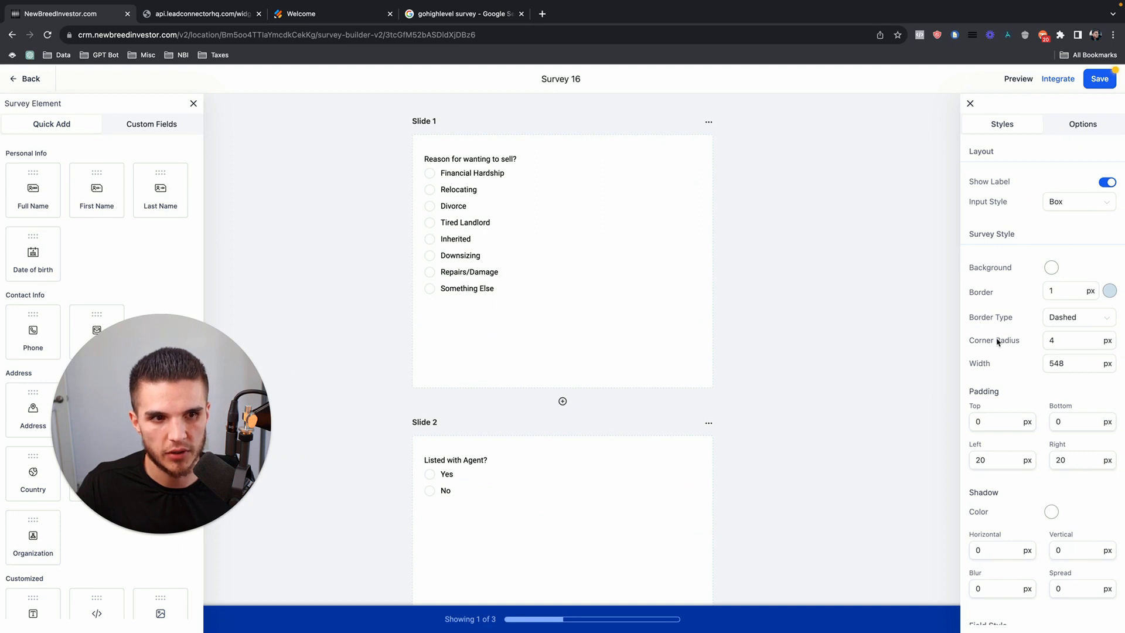
scroll(998, 341, down, 8)
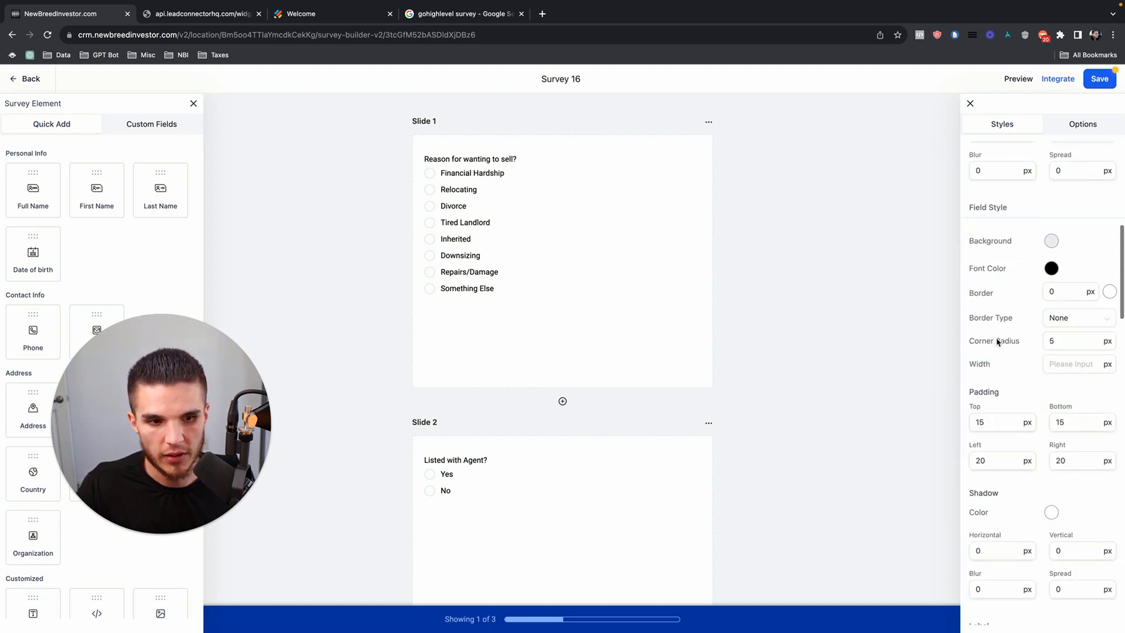
click(1096, 85)
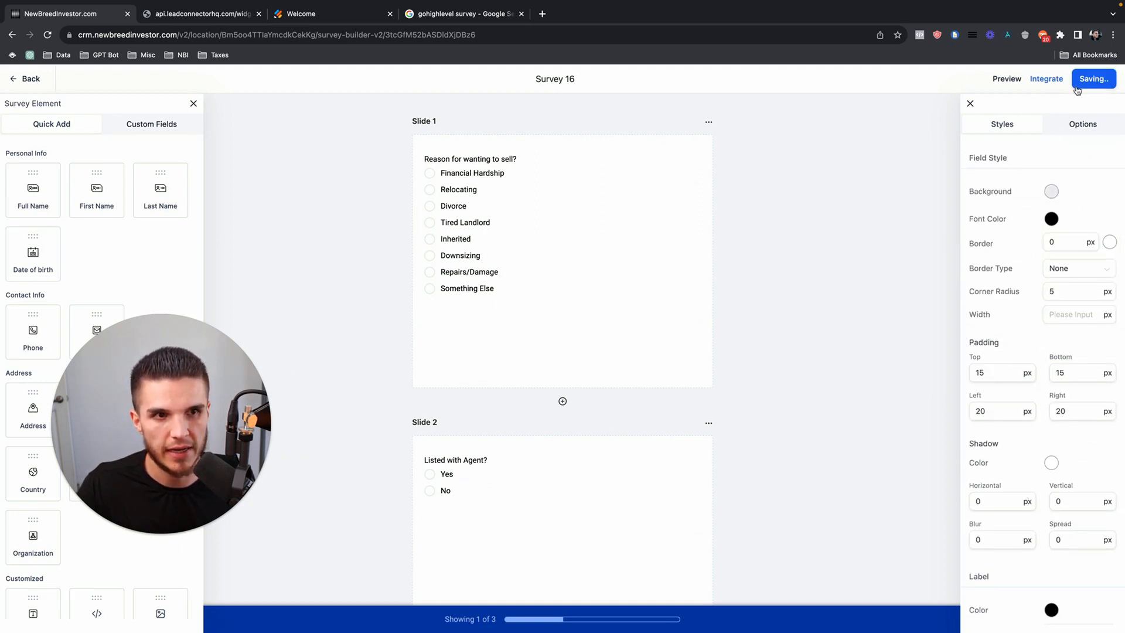
Preview the saved survey and compare its footer with the search result example and the finished survey
click(1010, 79)
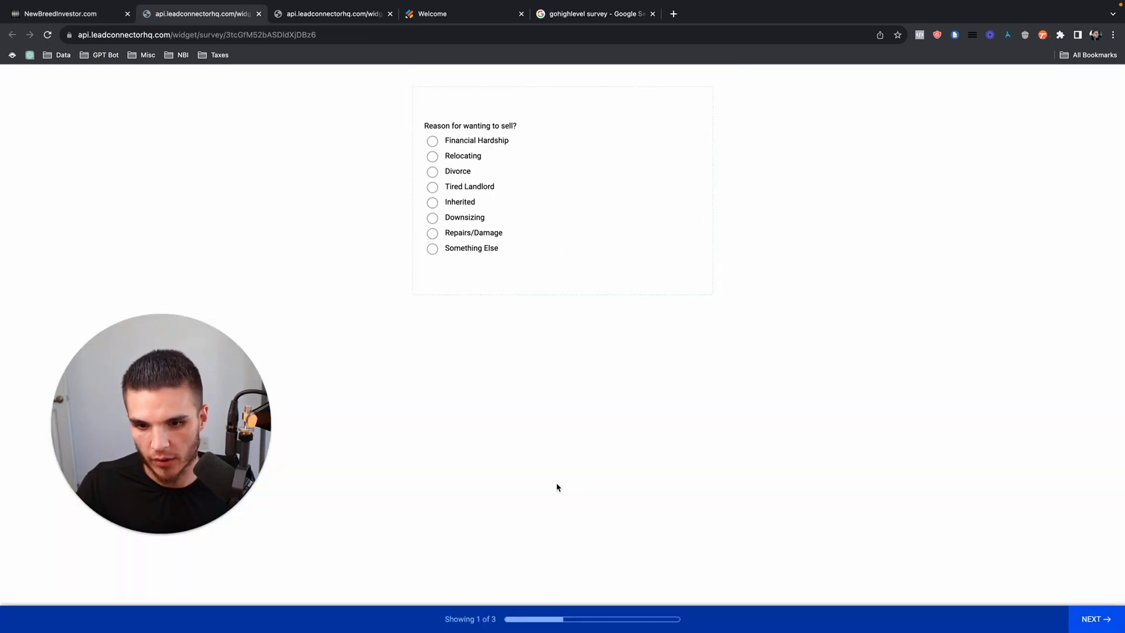
click(592, 14)
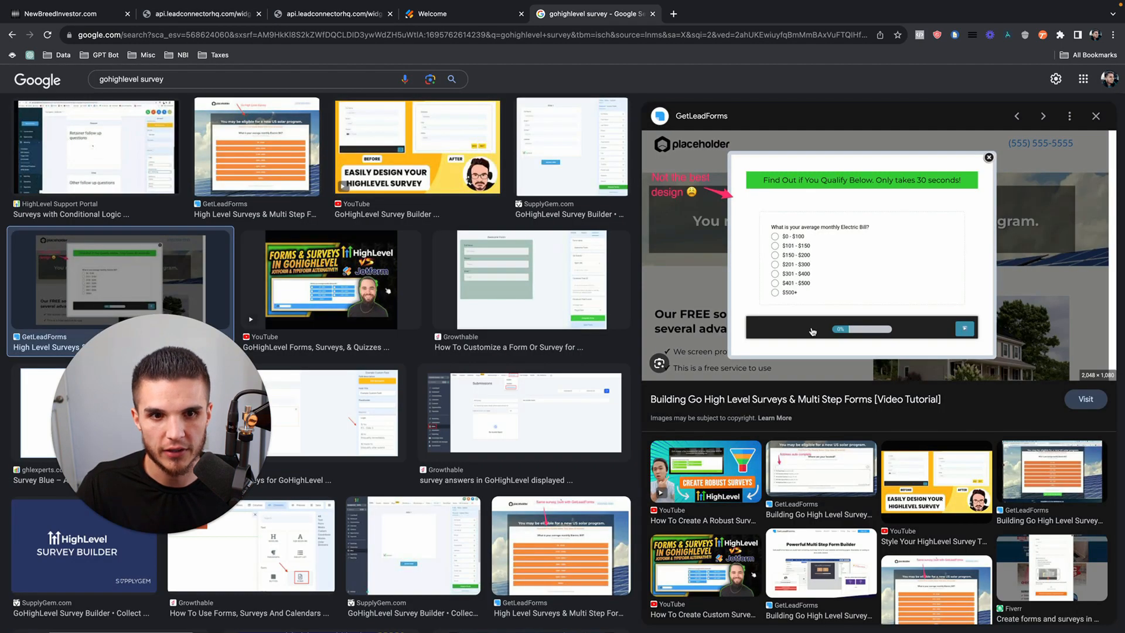
click(328, 13)
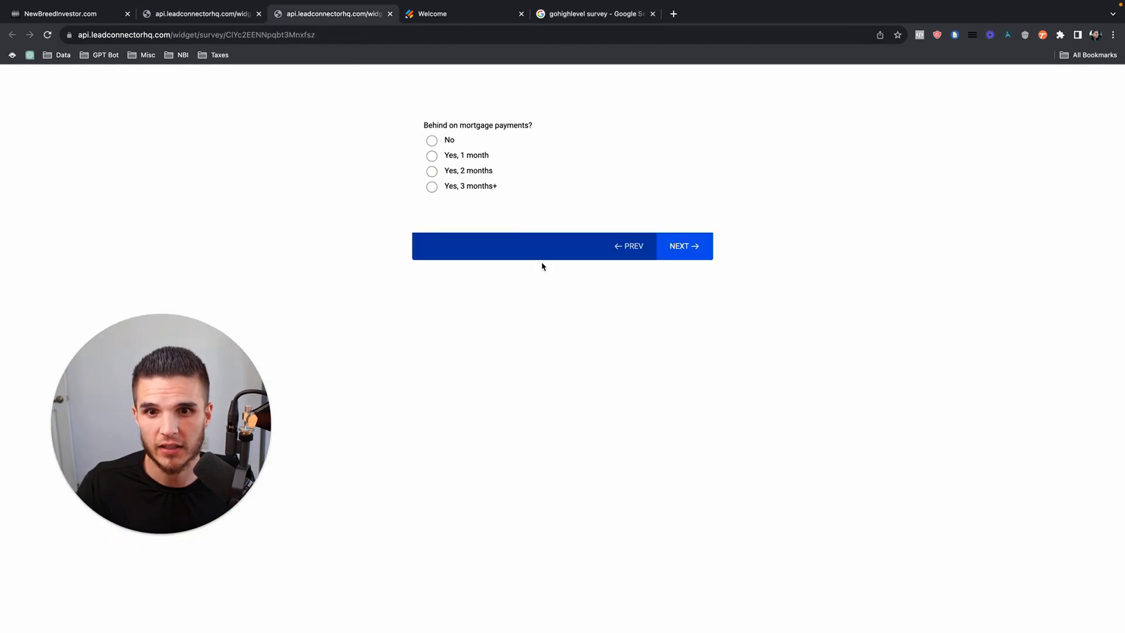
click(183, 15)
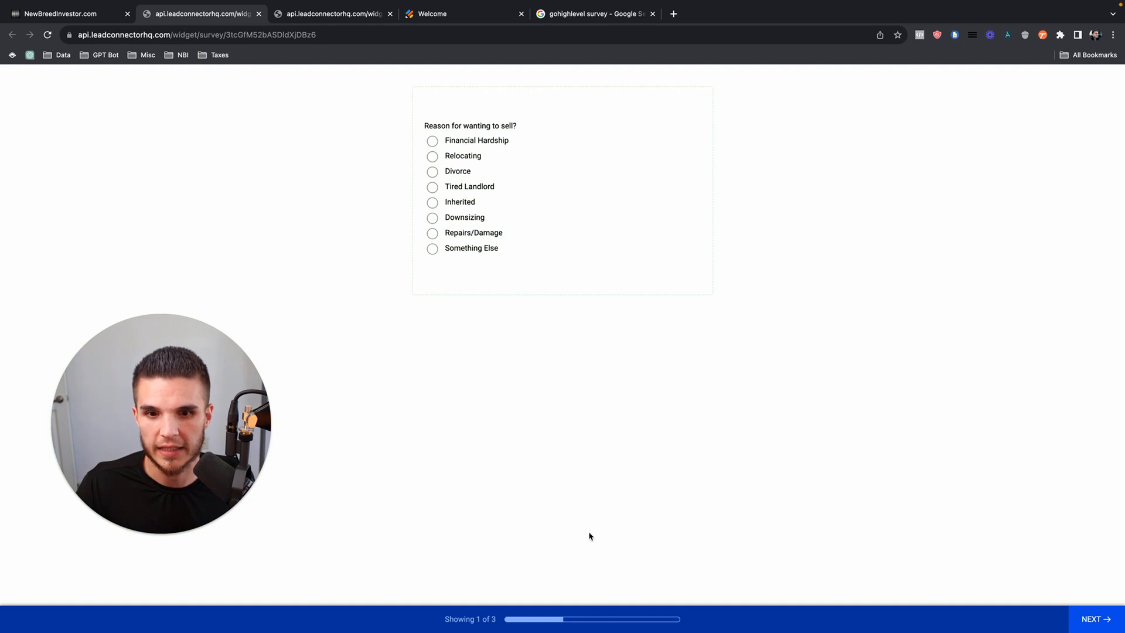
Turn on Stick to Survey for the survey footer and save the survey
key(ctrl+Tab)
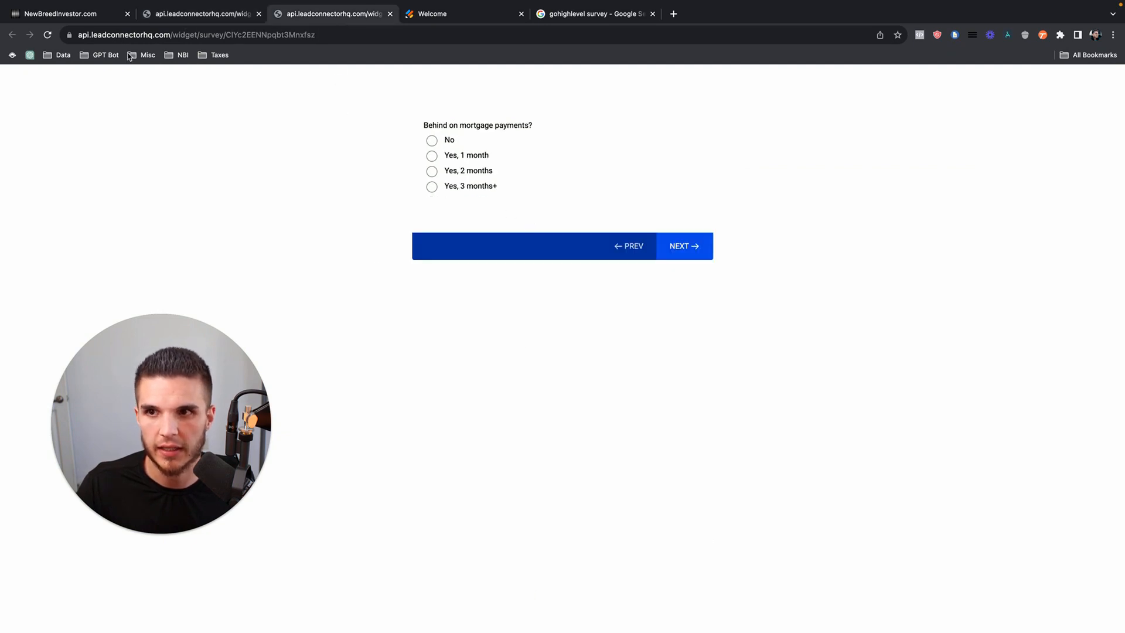
click(88, 18)
scroll(1010, 319, down, 10)
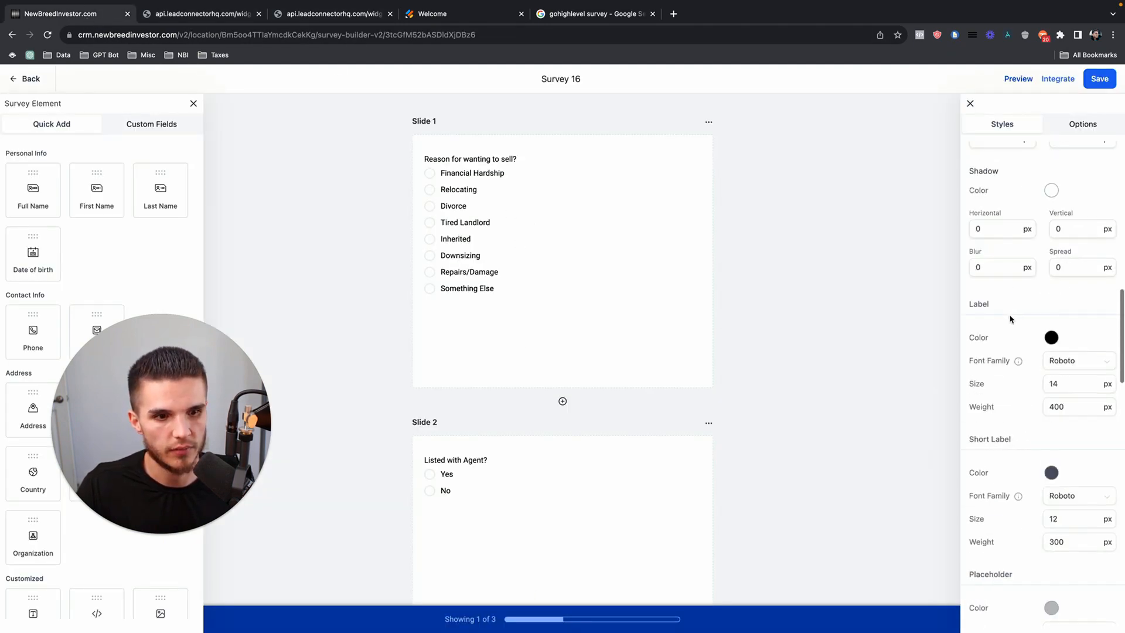
scroll(1002, 234, up, 15)
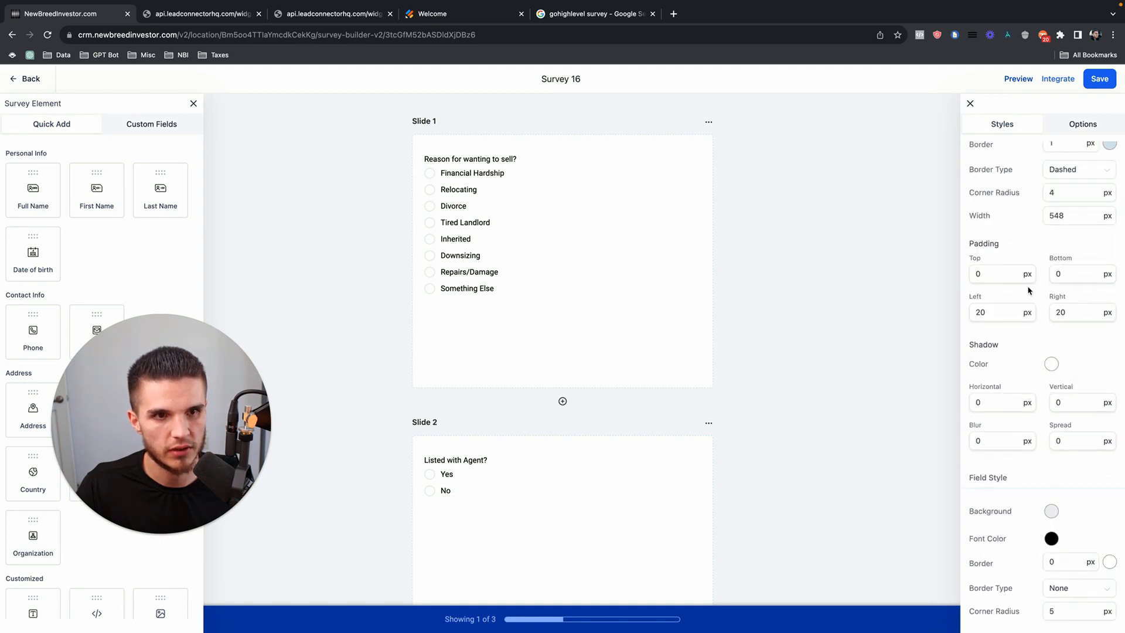
scroll(1029, 289, down, 15)
scroll(1029, 324, up, 1)
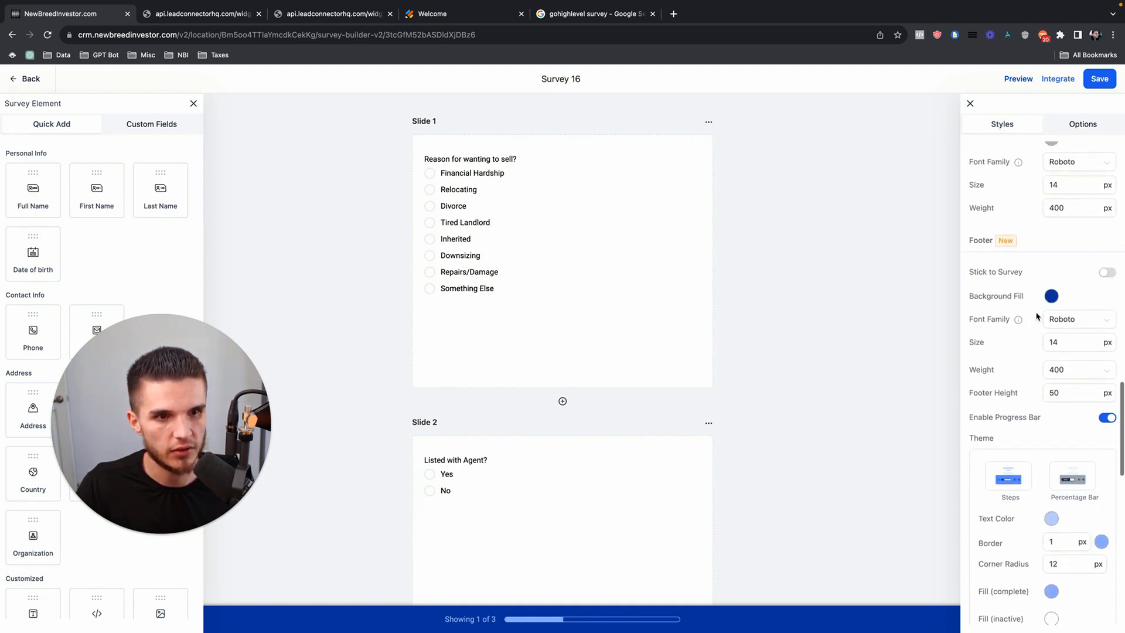
scroll(1011, 328, down, 1)
drag(970, 239, 1015, 233)
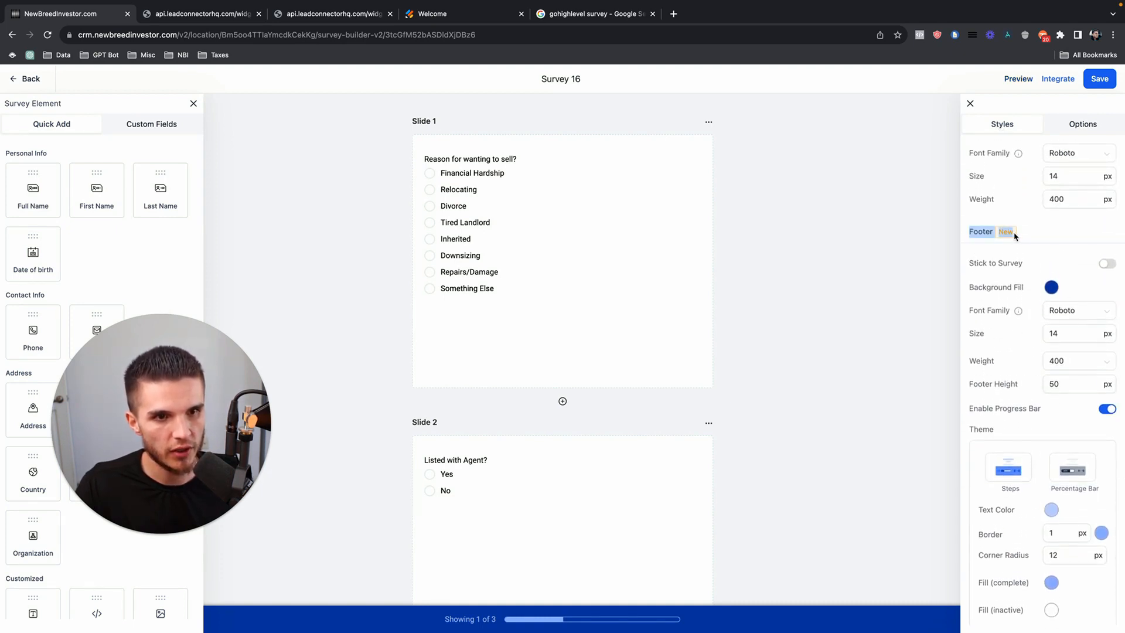
click(986, 269)
drag(969, 264, 1038, 267)
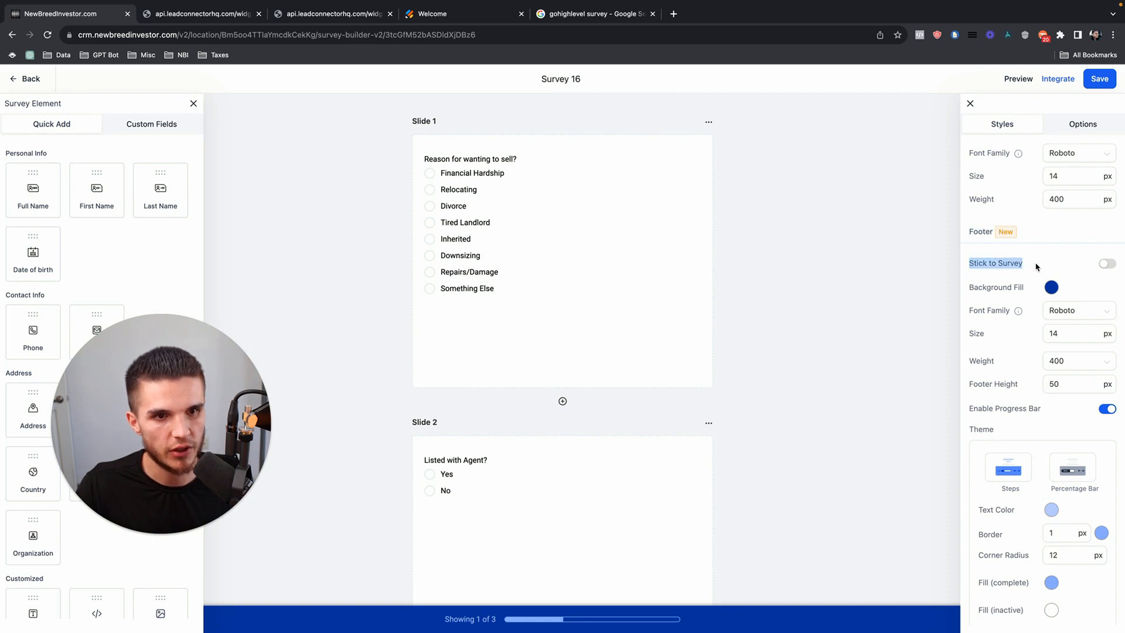
click(1110, 267)
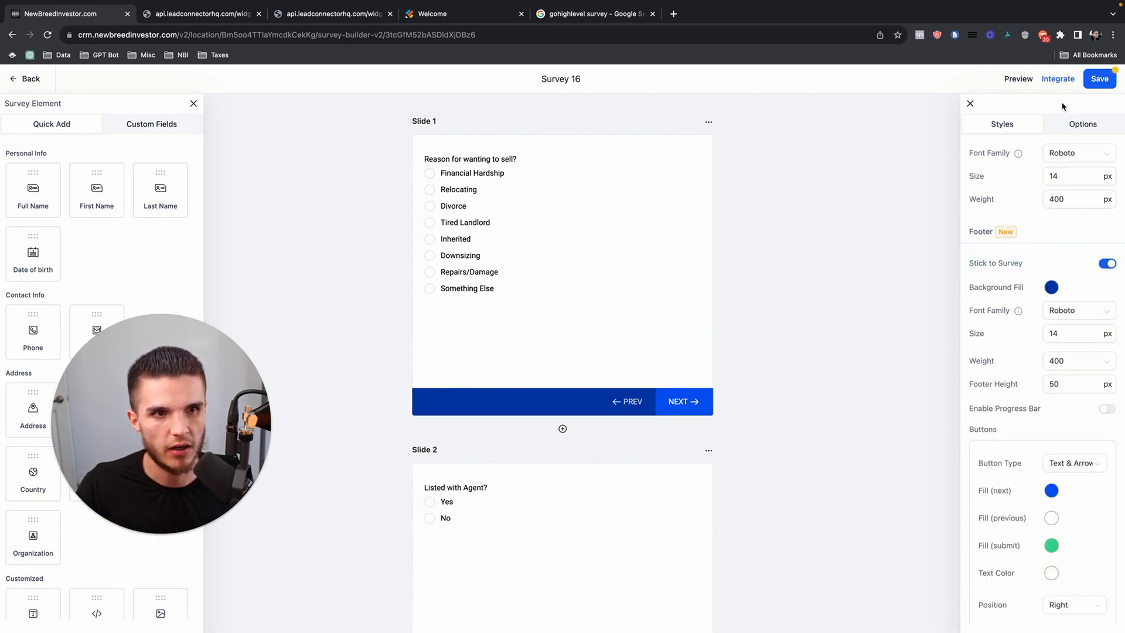
click(1086, 88)
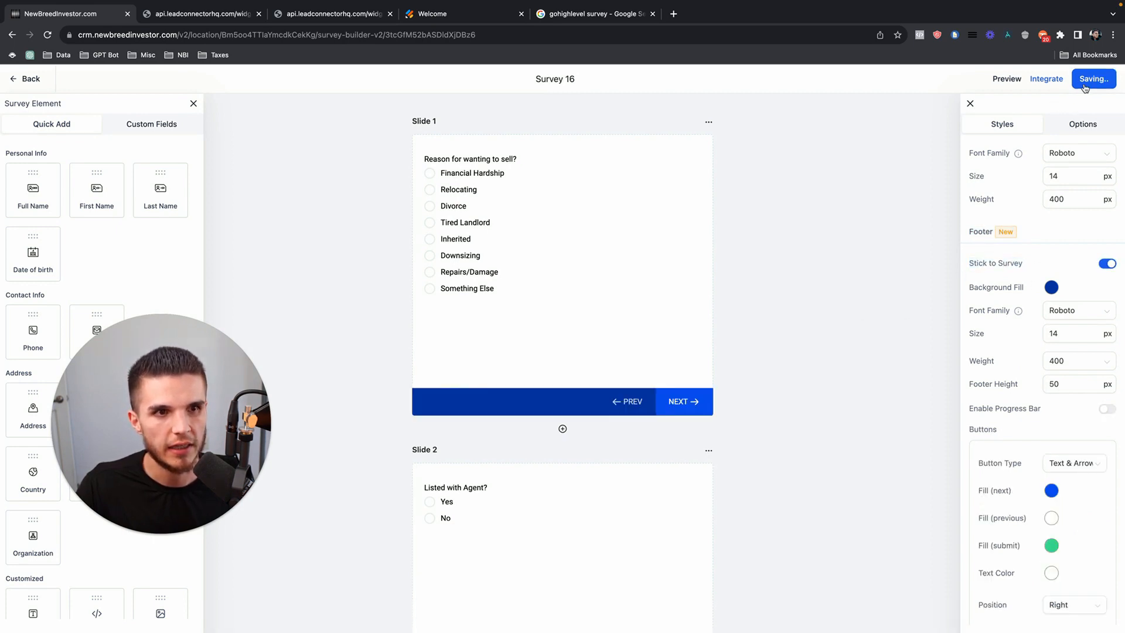
Preview the survey, close the older previews, and answer Divorce and No to go through to the contact slide
click(1013, 81)
click(392, 16)
click(392, 15)
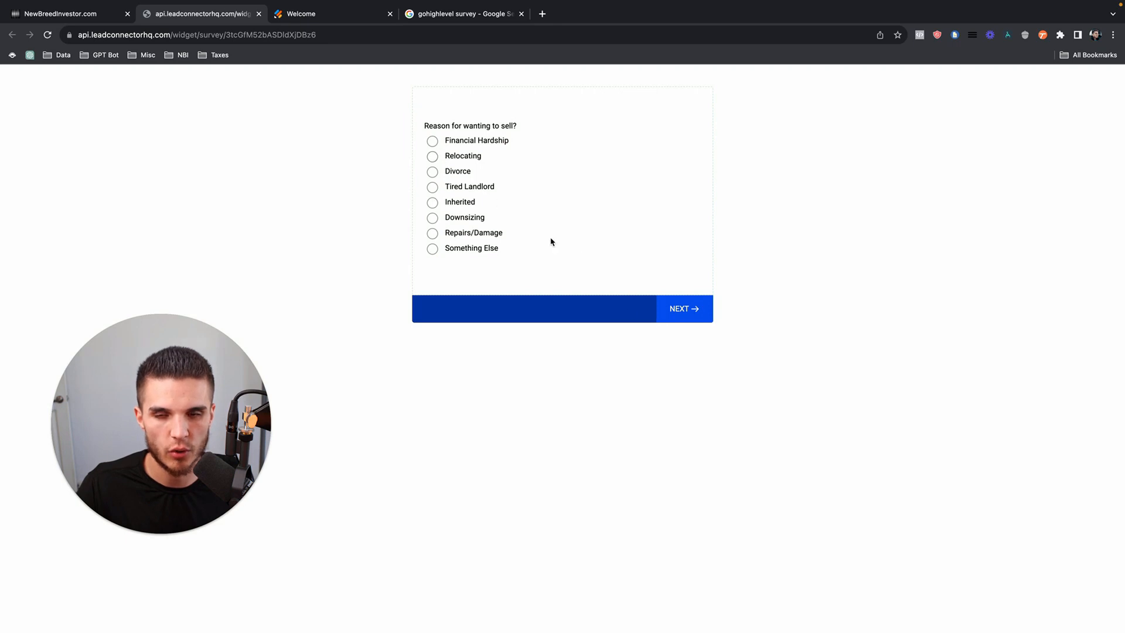
click(434, 172)
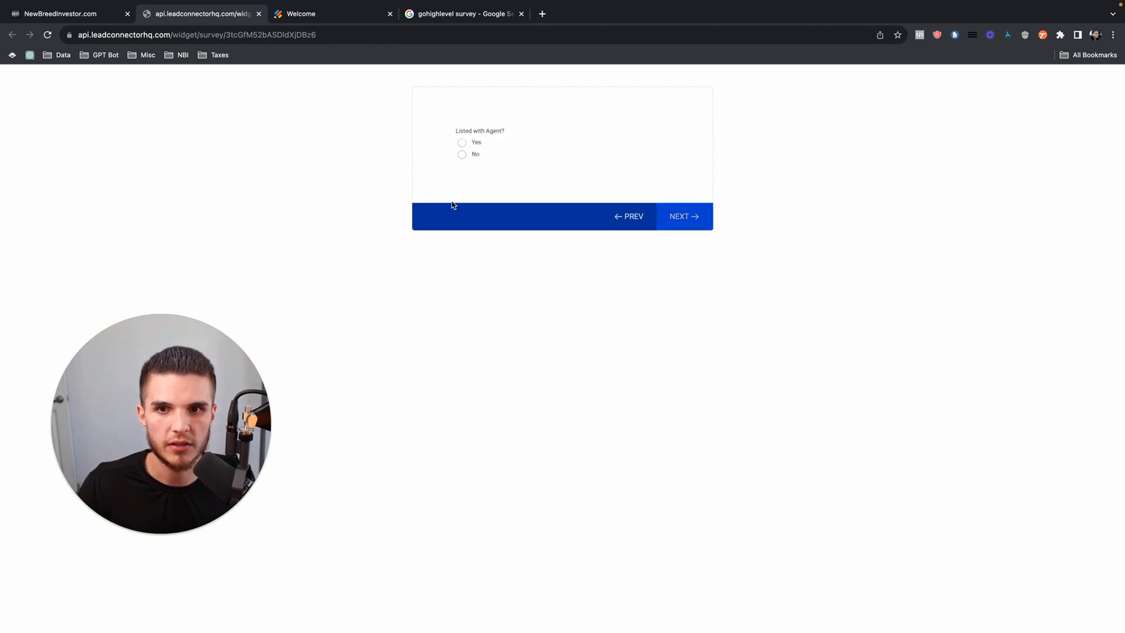
click(431, 156)
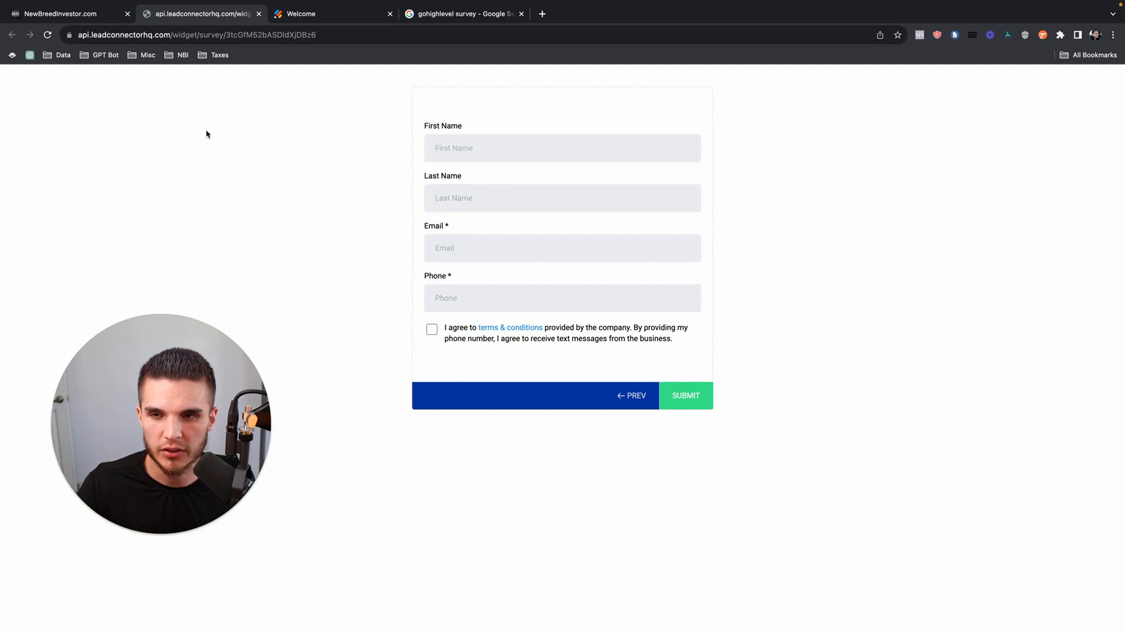
Turn on Disable Animation in the survey settings and save the survey
click(60, 17)
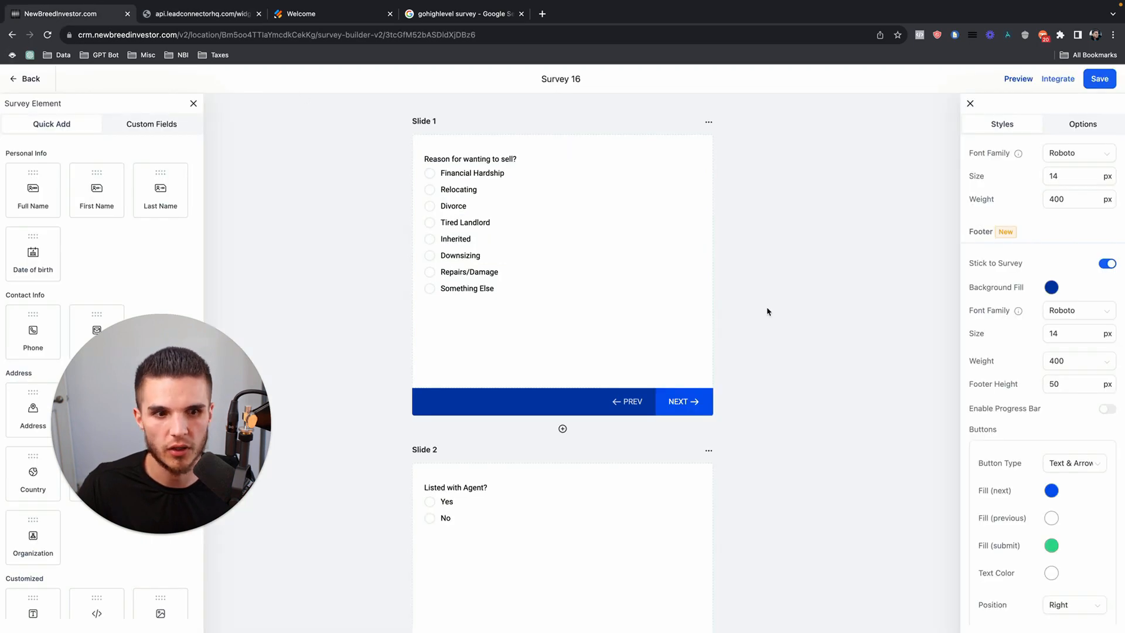
scroll(1030, 430, down, 8)
scroll(1019, 398, up, 7)
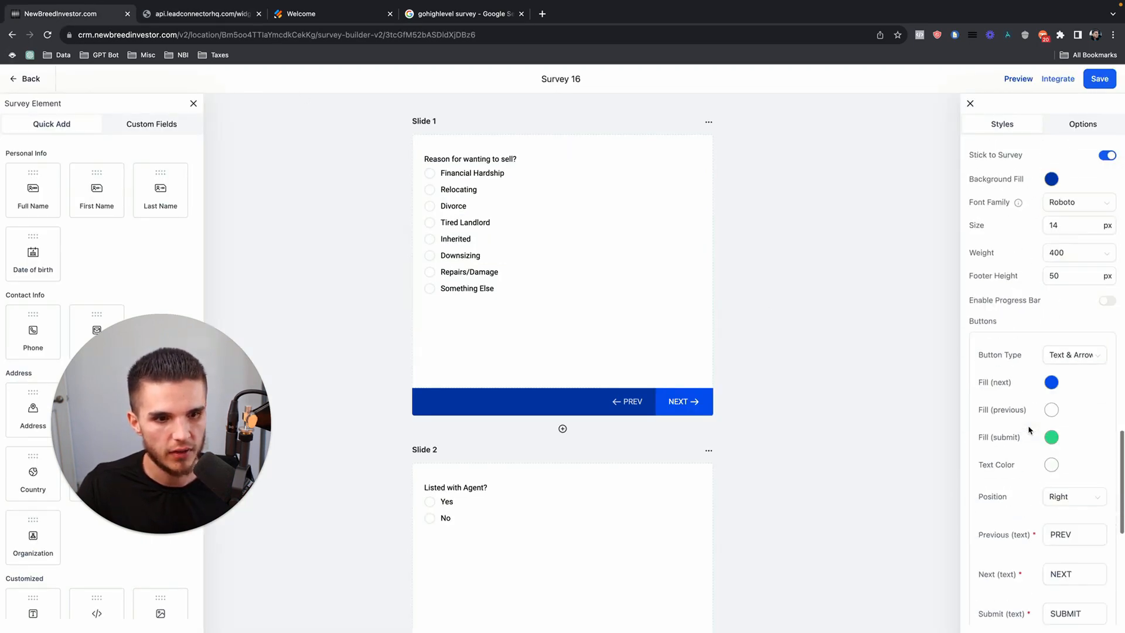
scroll(1013, 357, up, 10)
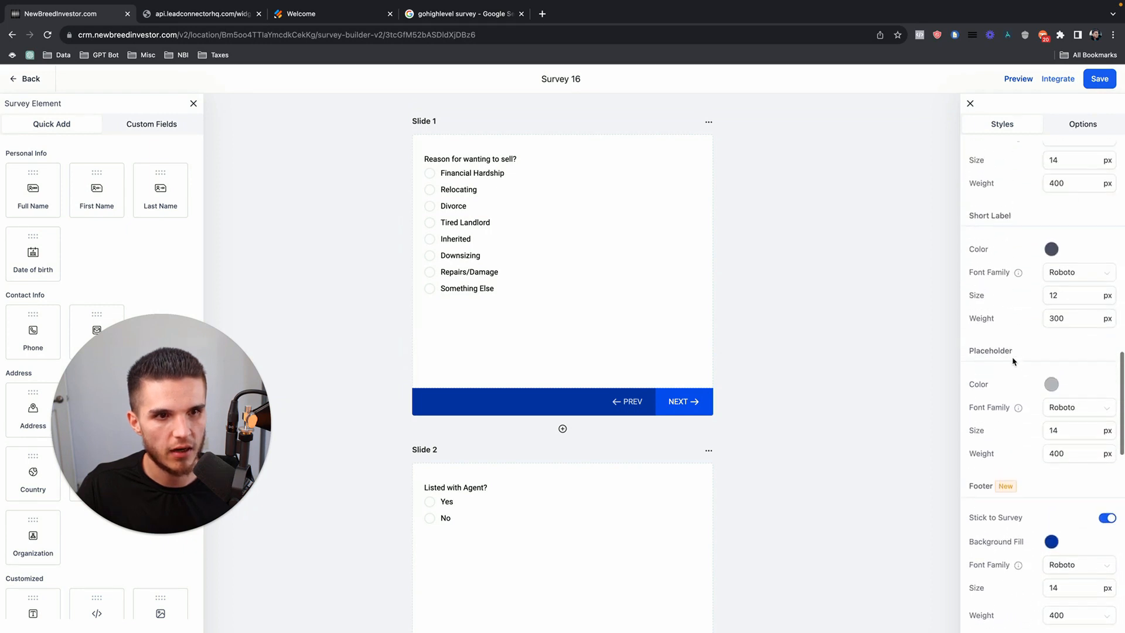
click(1069, 122)
scroll(1043, 322, down, 10)
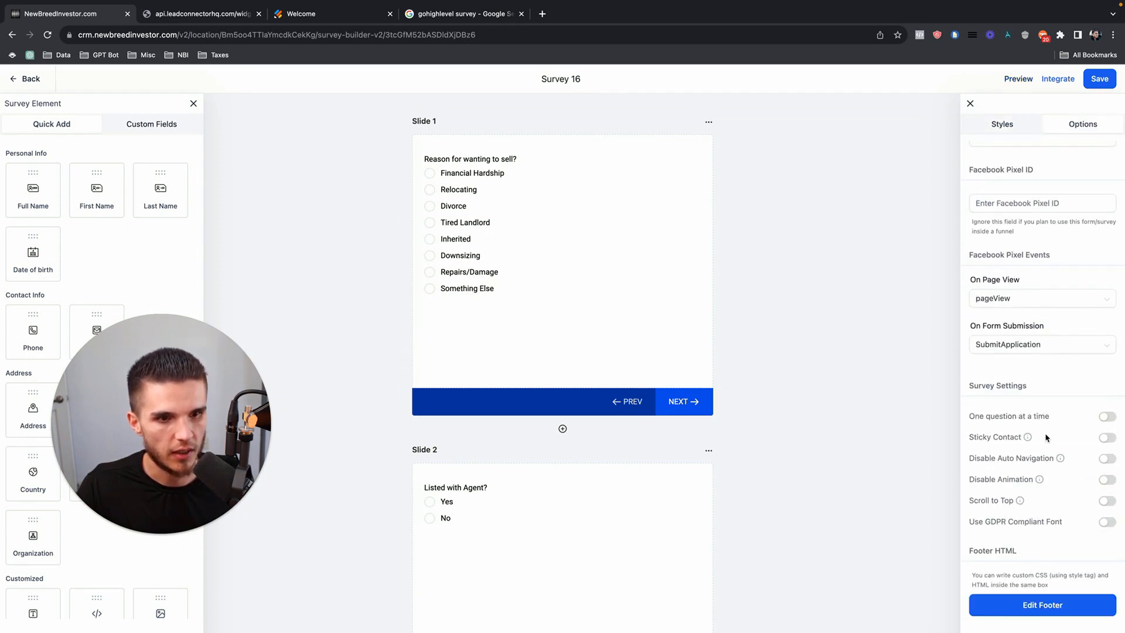
click(1107, 480)
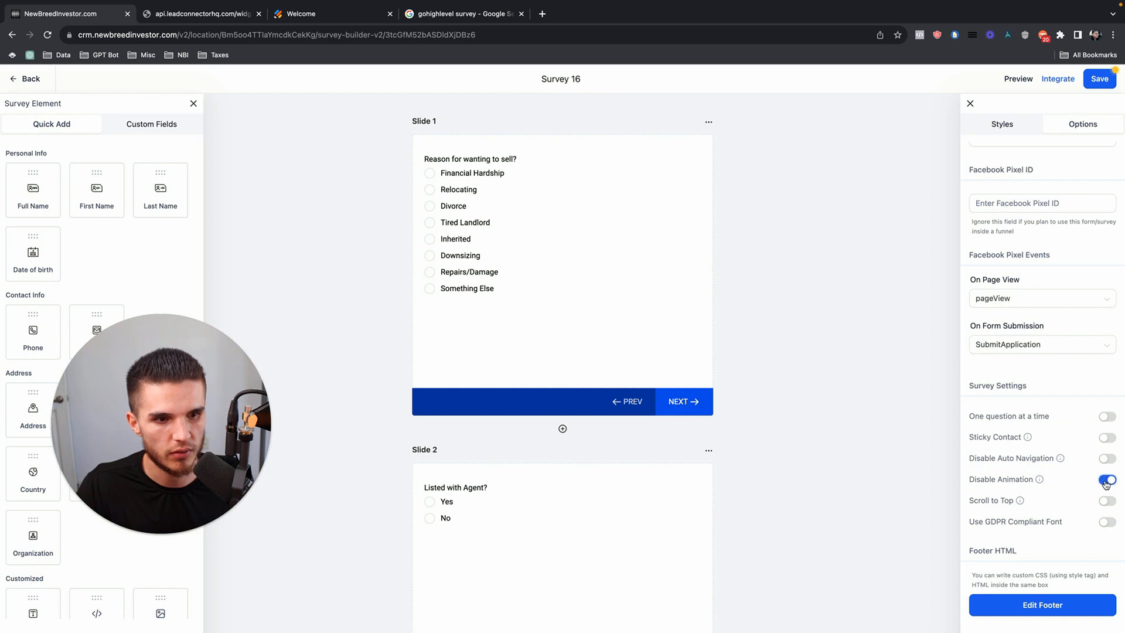
click(1100, 80)
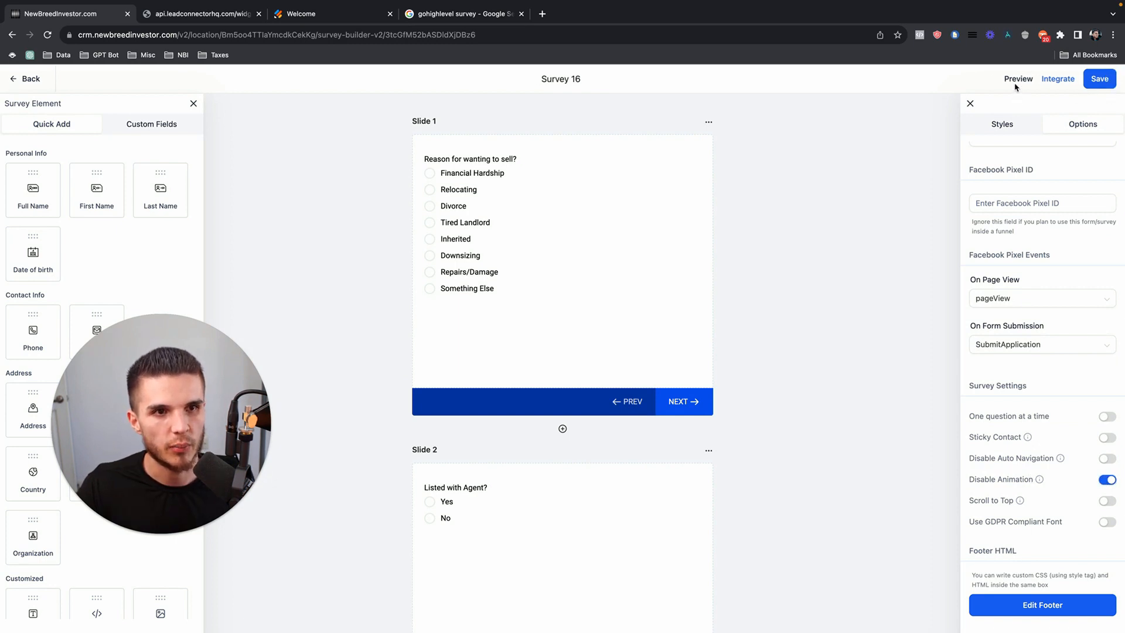
Preview the survey, answer Relocating and No, and step back and forward through the slides to check the transitions
click(1017, 81)
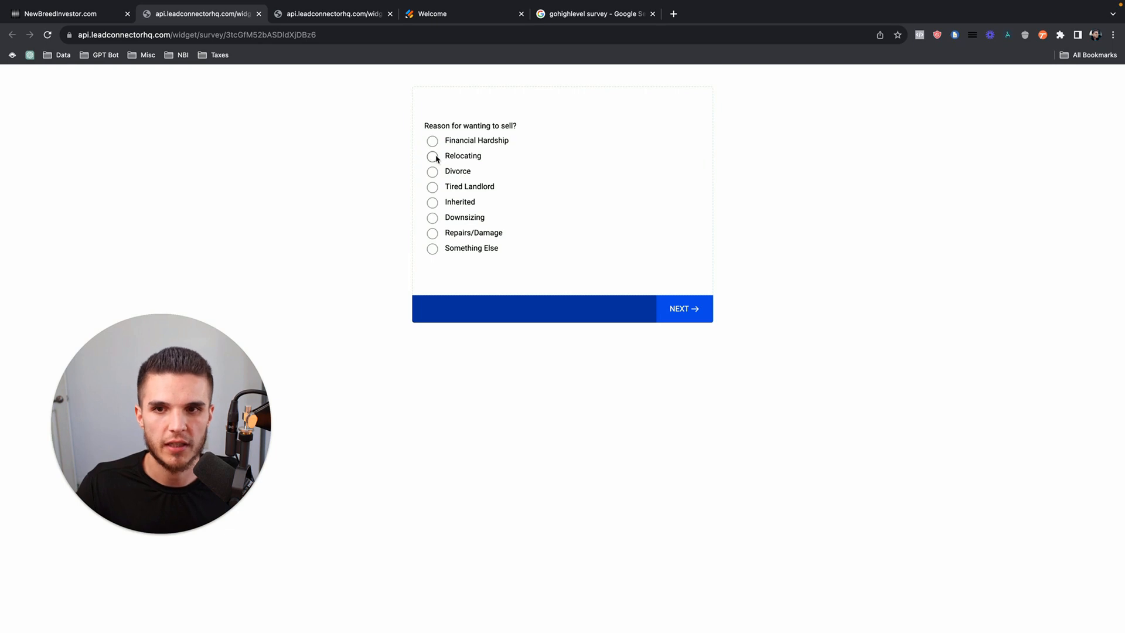
click(433, 157)
click(432, 157)
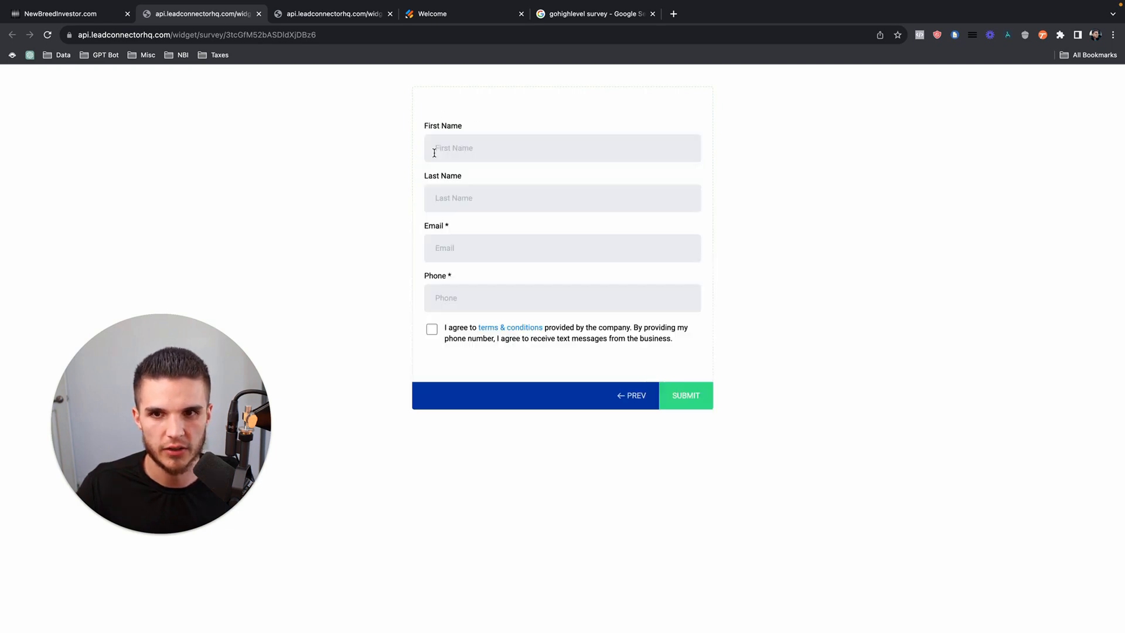
click(630, 396)
click(613, 222)
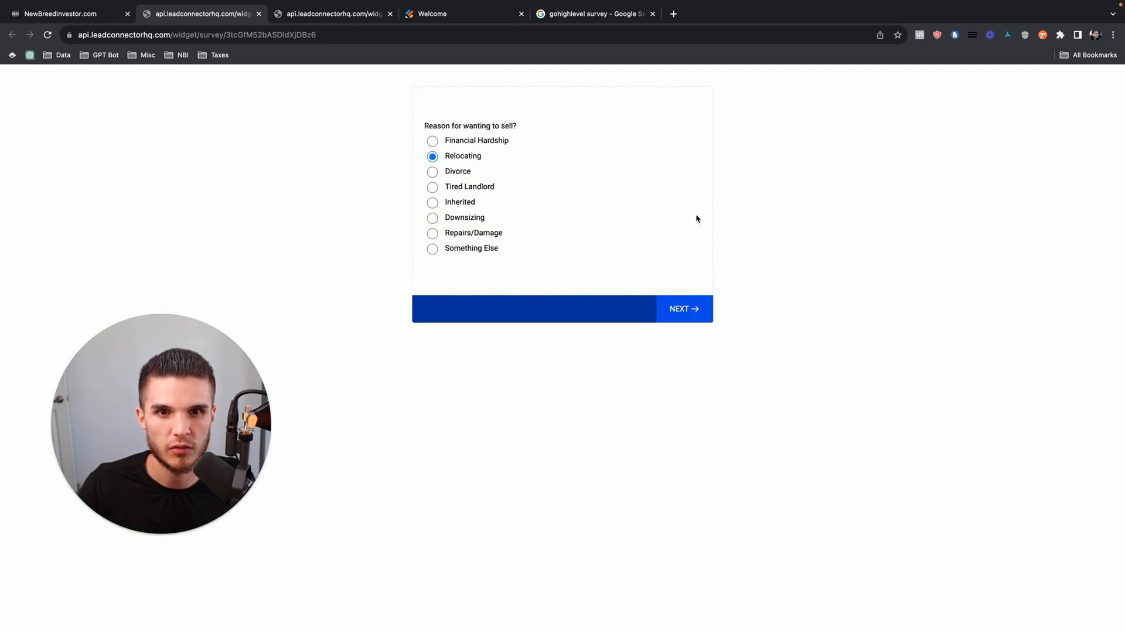
click(682, 320)
click(678, 226)
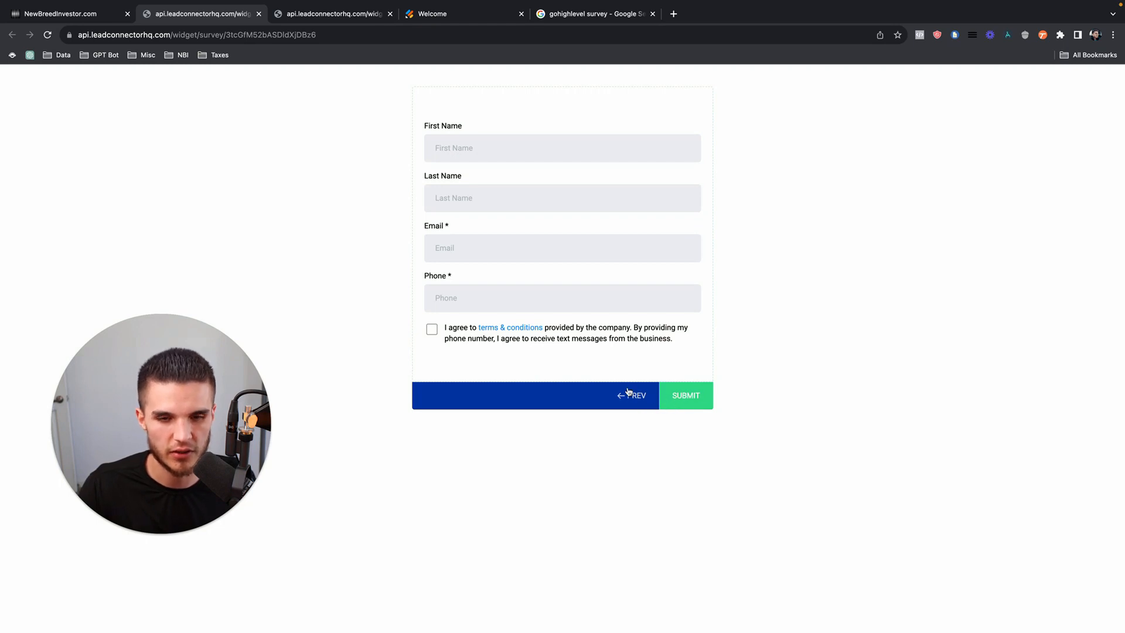
Set the survey's border to 0 px in the survey style and save the survey
click(68, 18)
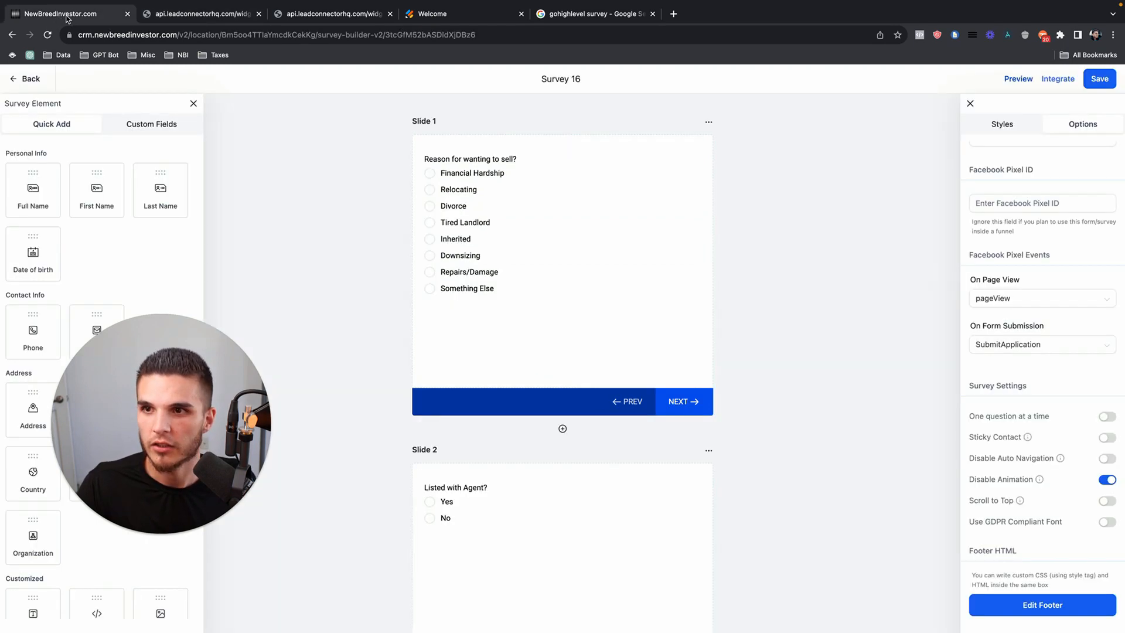
click(657, 185)
click(732, 178)
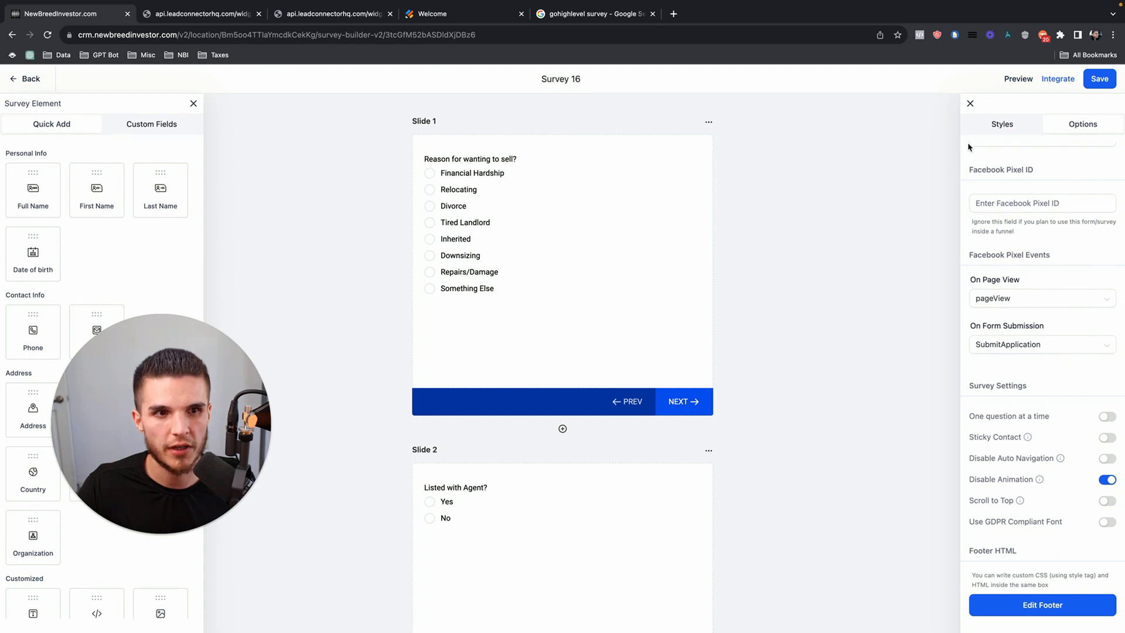
click(978, 128)
click(1053, 292)
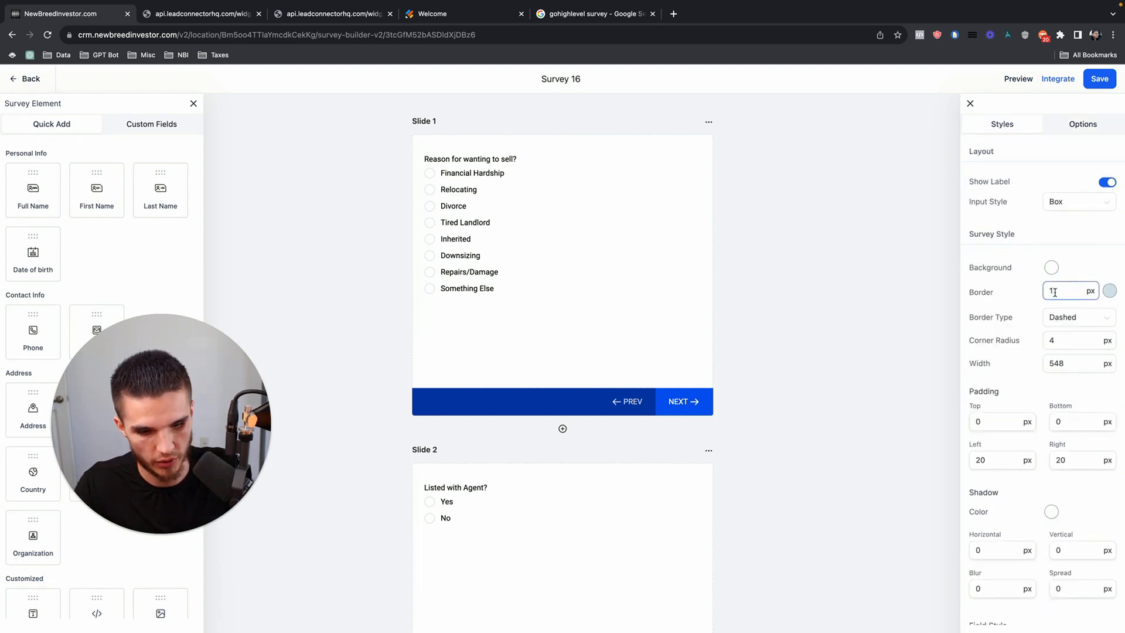
key(BackSpace)
text(0)
click(873, 253)
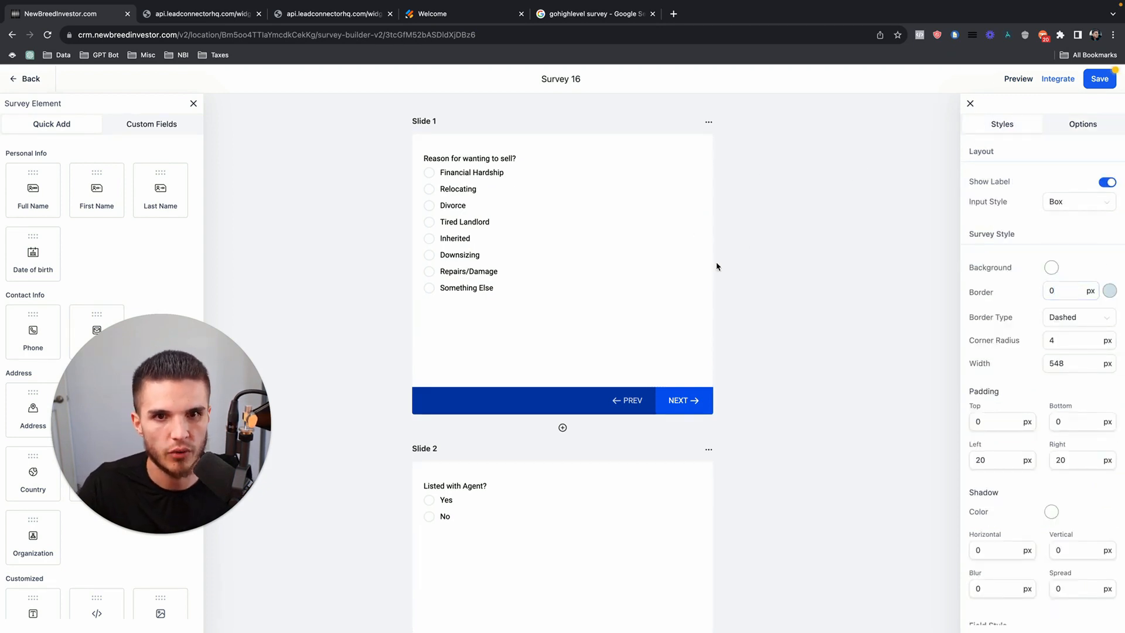
click(1097, 82)
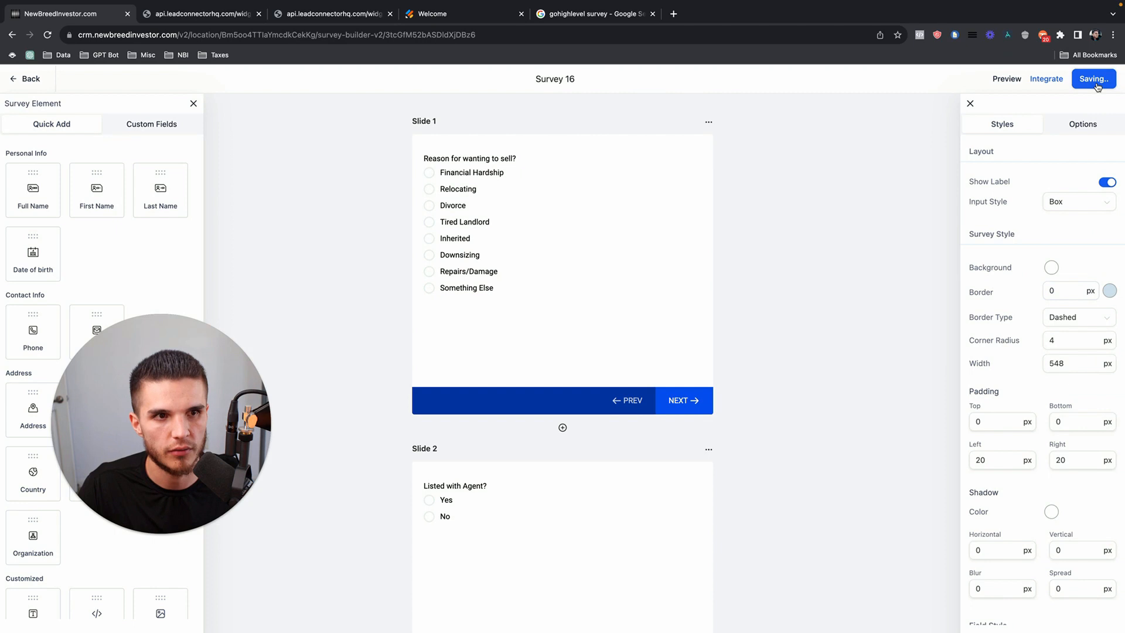
Preview the survey to check the borderless layout and close the two older previews
click(1006, 78)
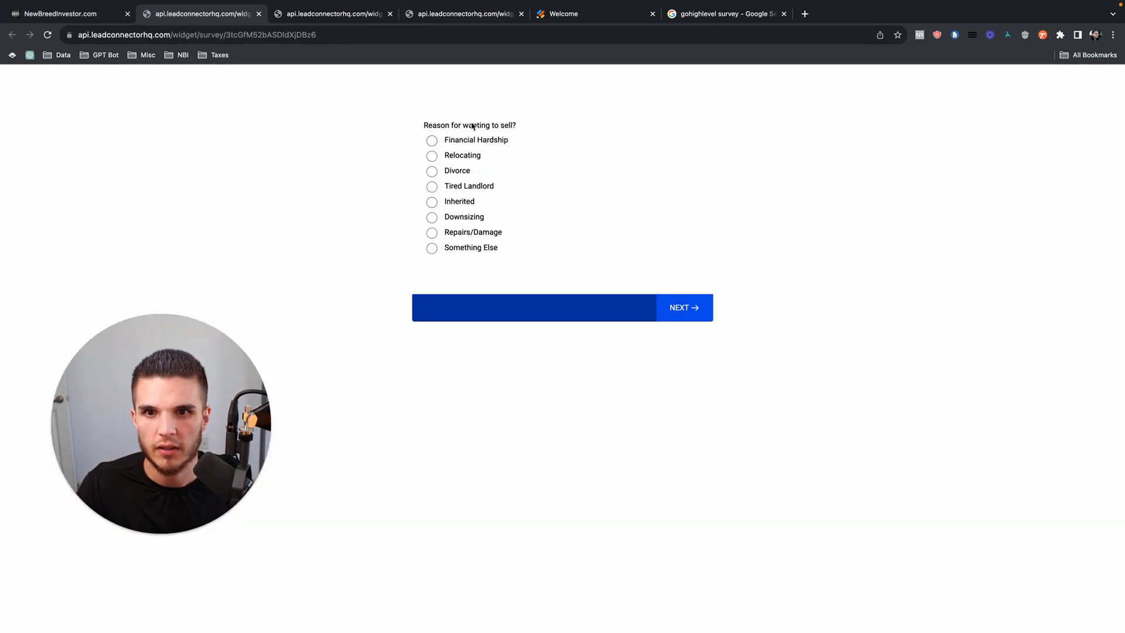
click(390, 14)
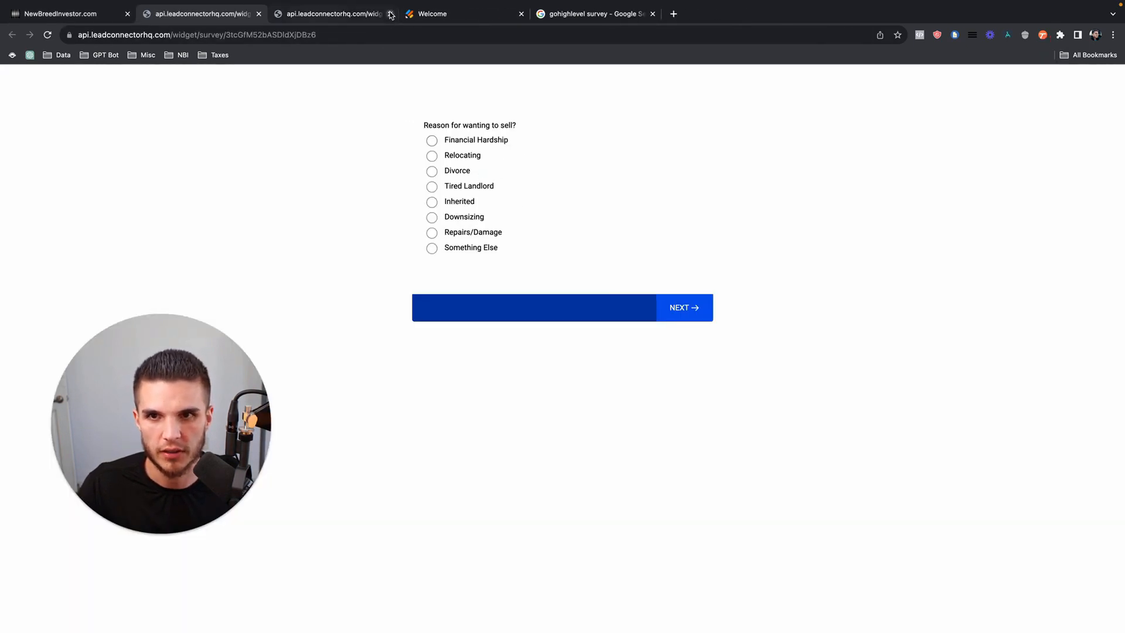
click(389, 13)
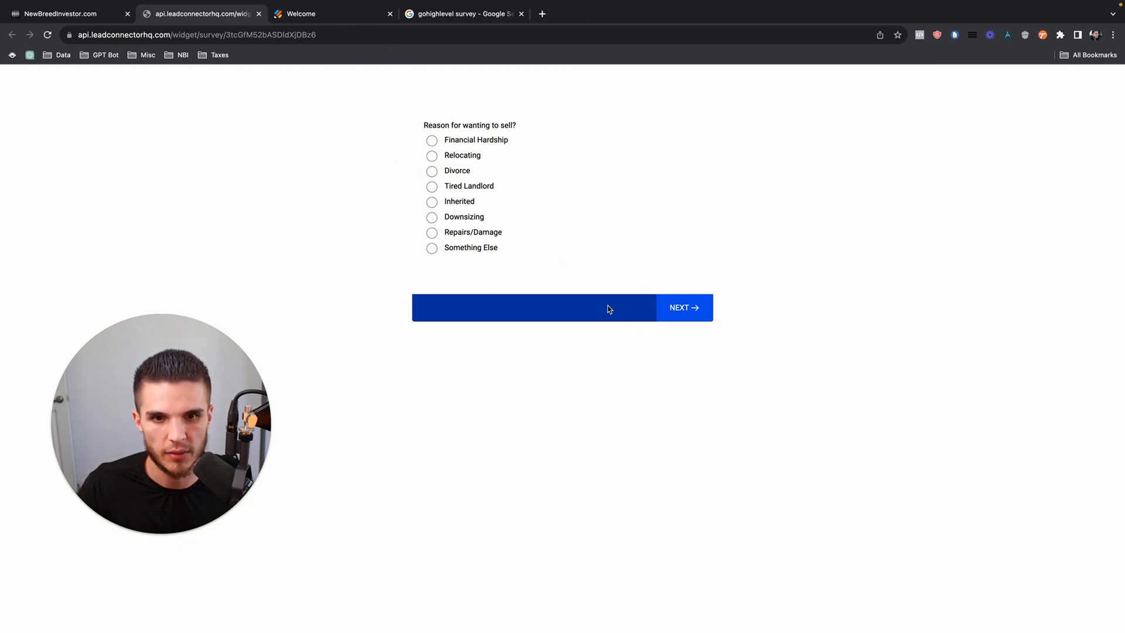
Set the footer's background fill to dark red #9E0000FF
click(96, 17)
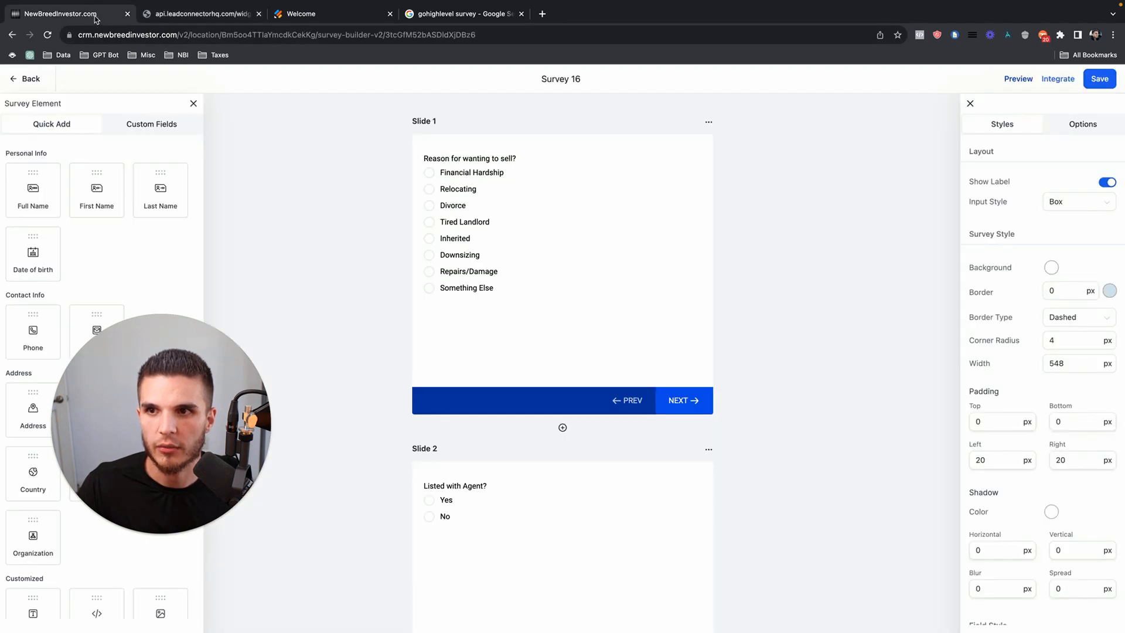
scroll(1003, 366, down, 15)
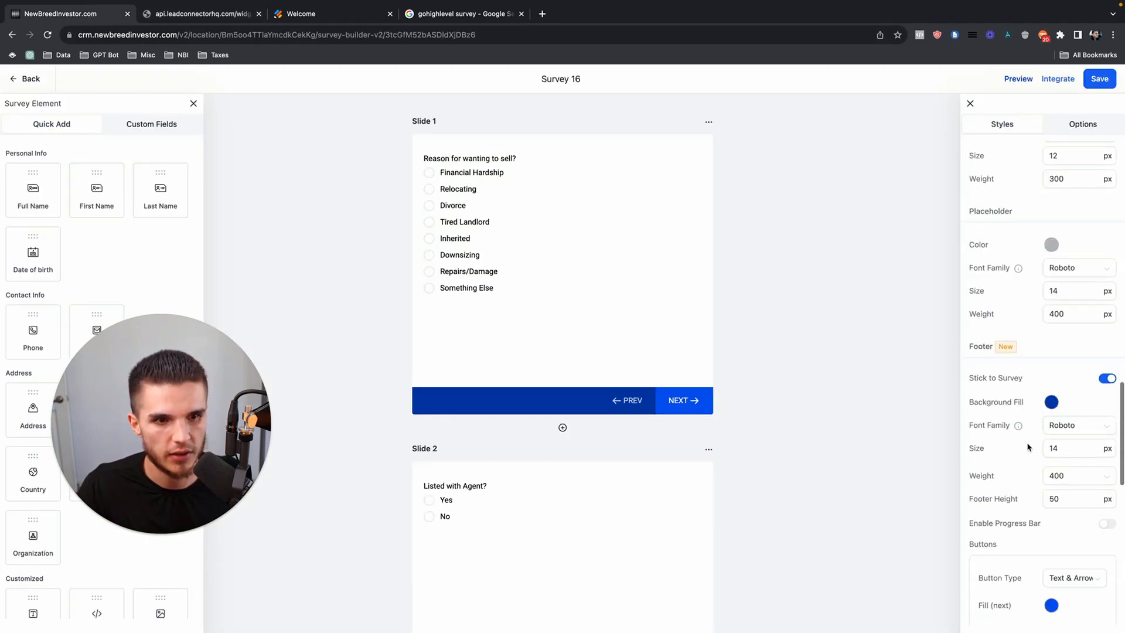
scroll(1029, 447, up, 2)
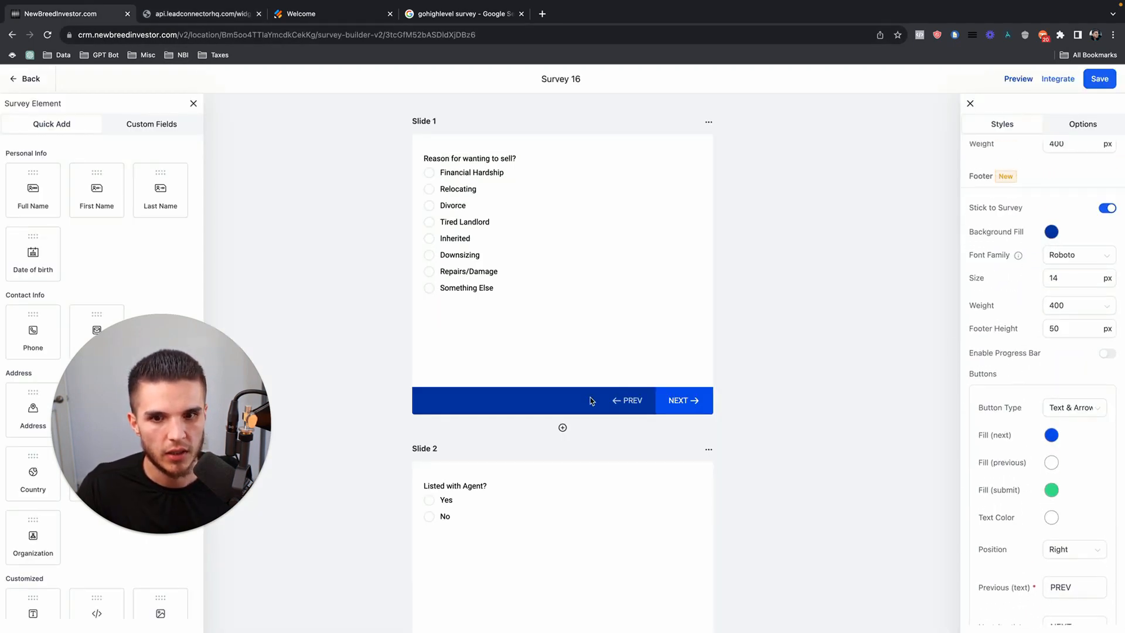
click(1052, 232)
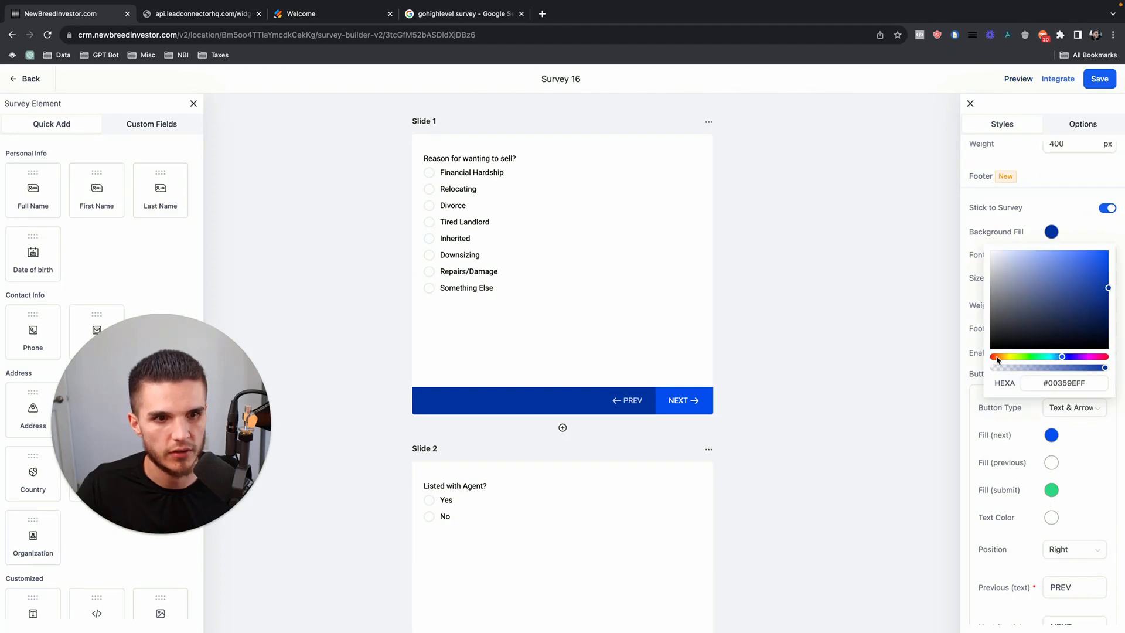
drag(998, 358, 994, 356)
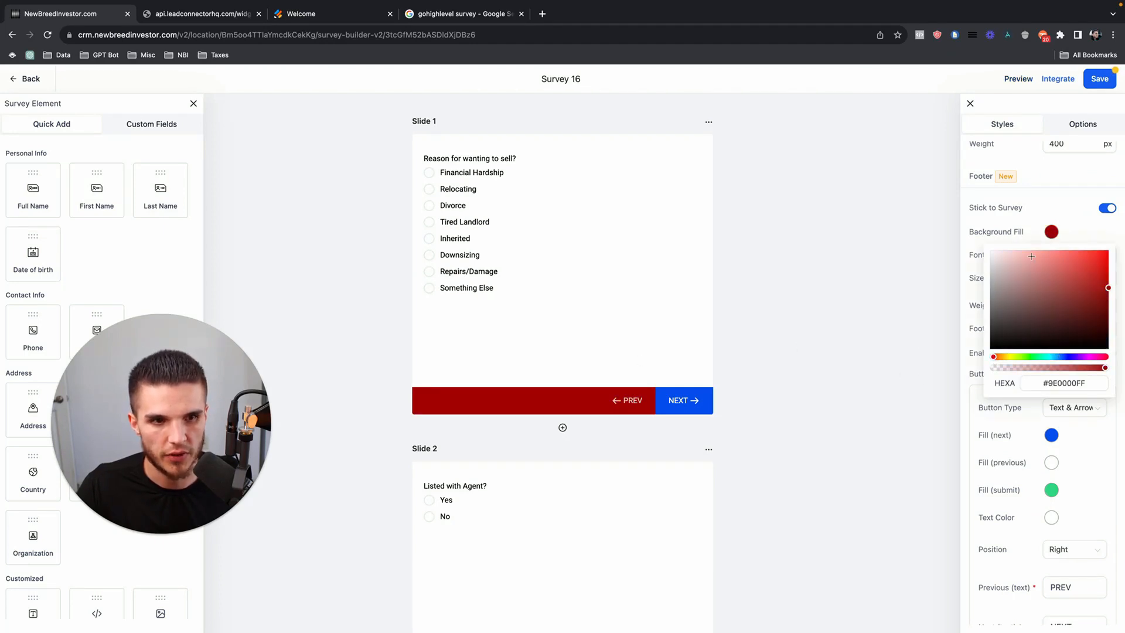
click(1049, 218)
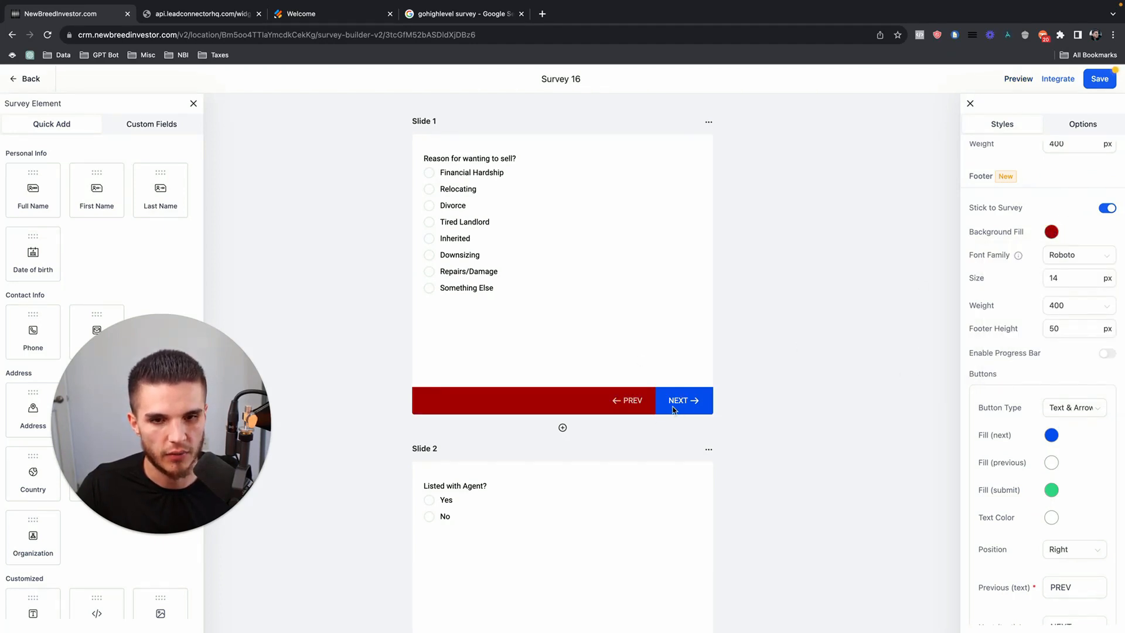
Set the footer's Next button fill to dark grey #424447FF
click(1049, 442)
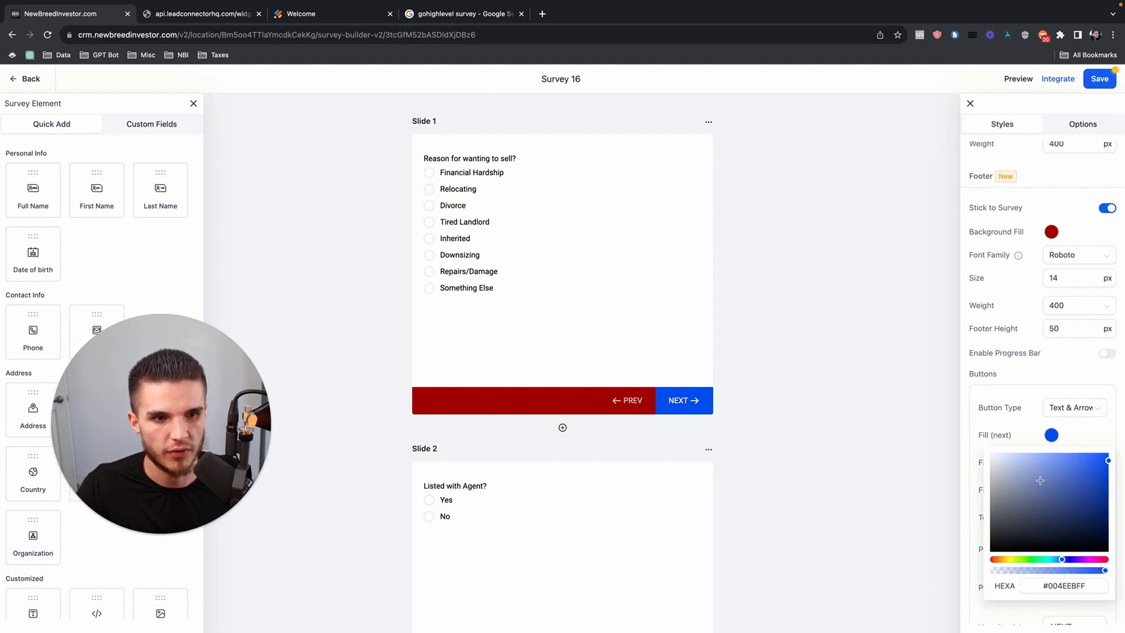
drag(1039, 480, 998, 523)
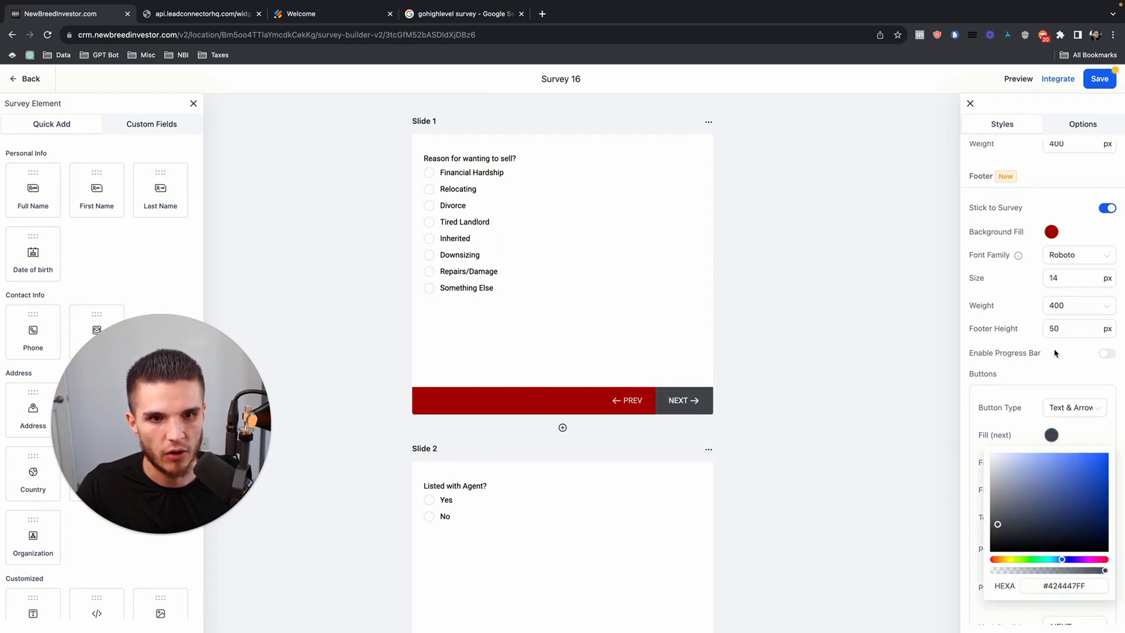
click(1082, 391)
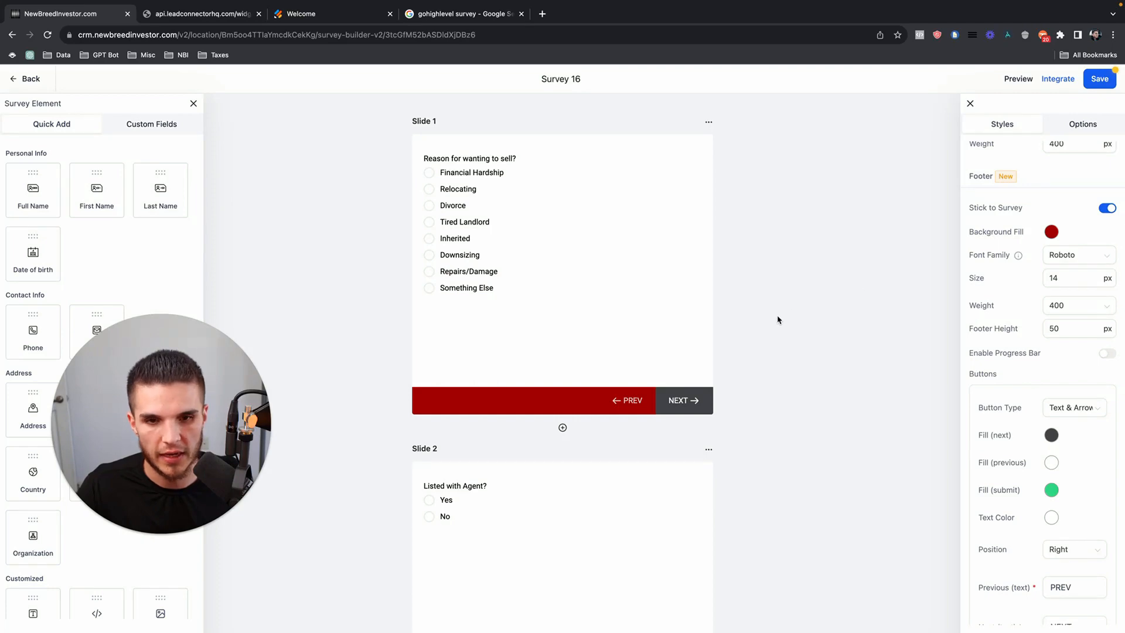
Search Google for "color harmonies color wheel" in a new browser tab and open Canva's Color wheel page
click(545, 16)
text(color)
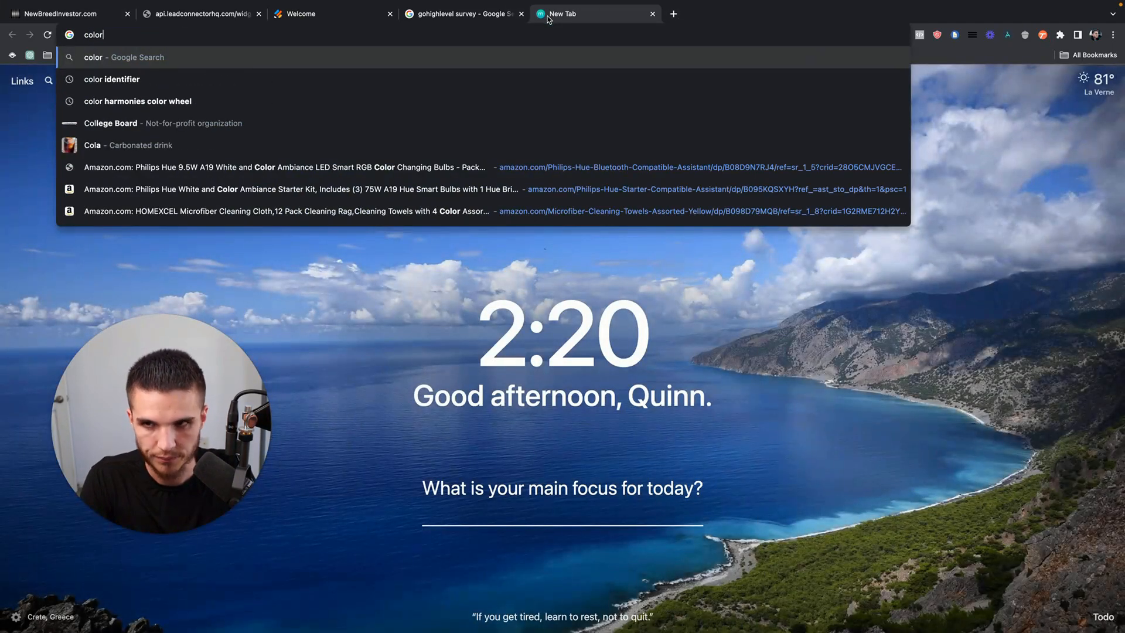
text( harmoni)
key(Down)
key(Return)
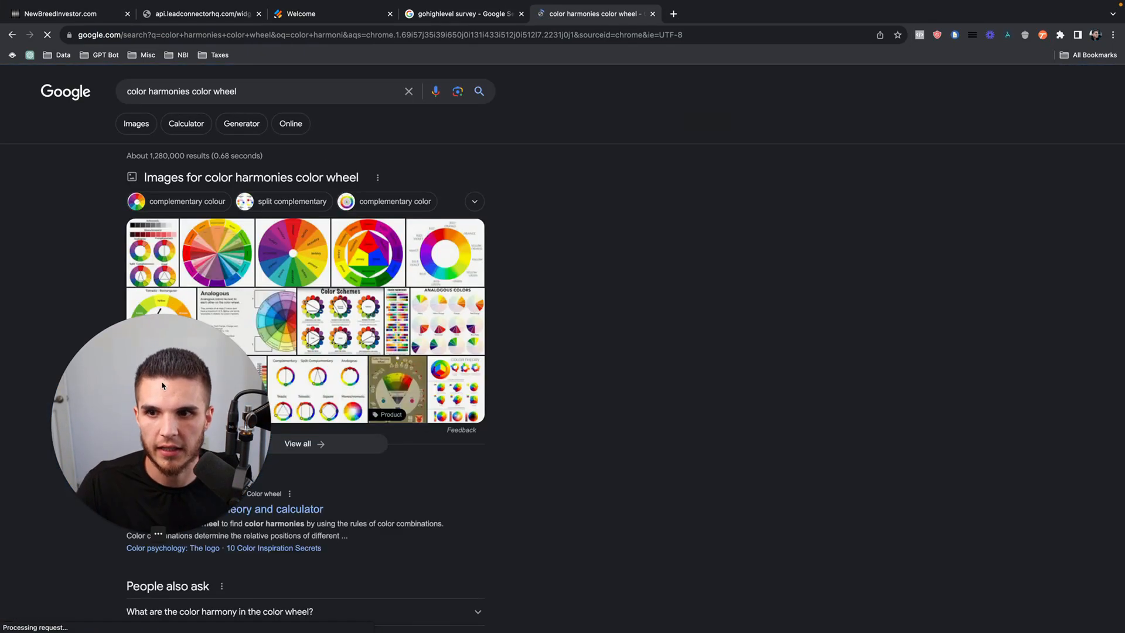
scroll(257, 430, down, 2)
click(257, 427)
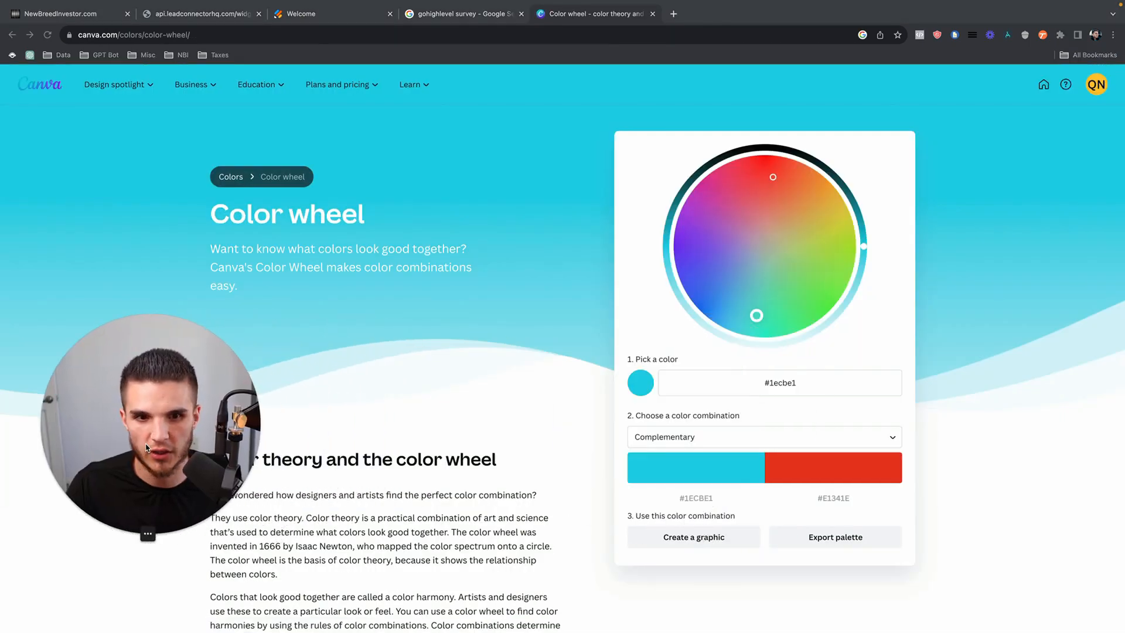
Return to the survey builder, set the footer's background fill to blue #0E3FC5FF and copy its hex code
click(104, 15)
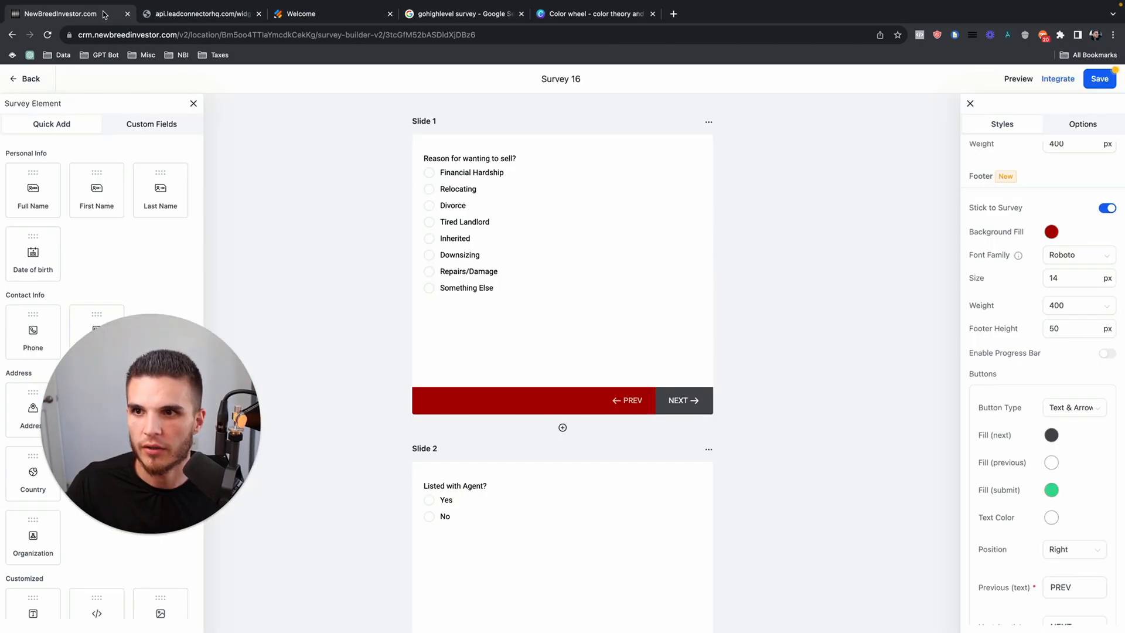
click(1051, 232)
drag(1076, 357, 1063, 357)
mouse_move(1091, 275)
mouse_down()
mouse_move(1097, 254)
mouse_move(1100, 273)
mouse_up()
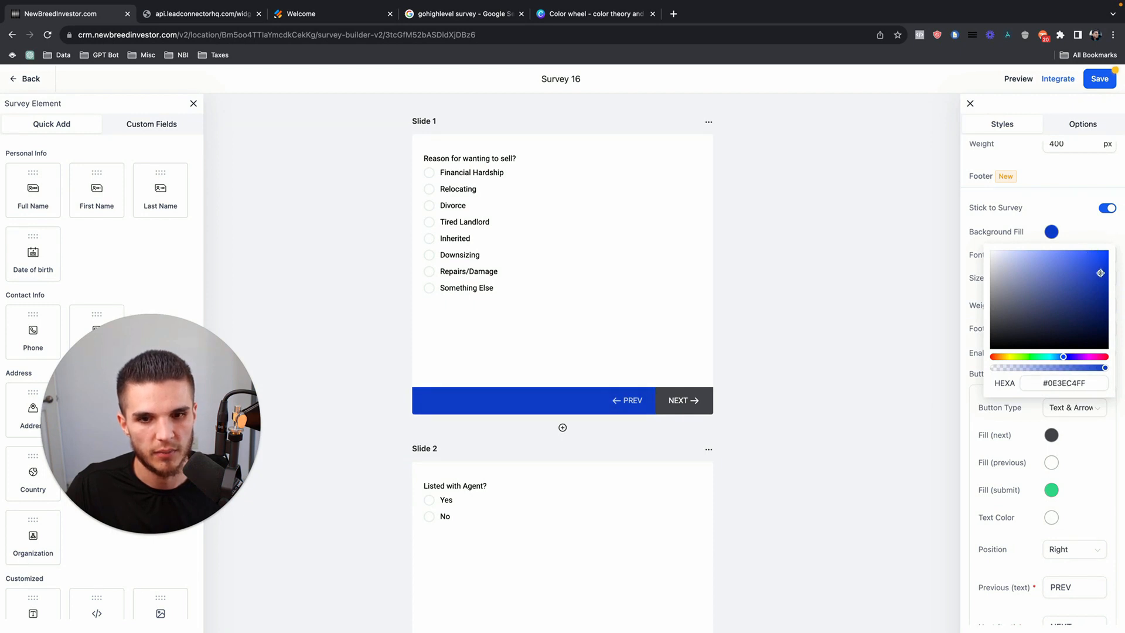
triple_click(1090, 384)
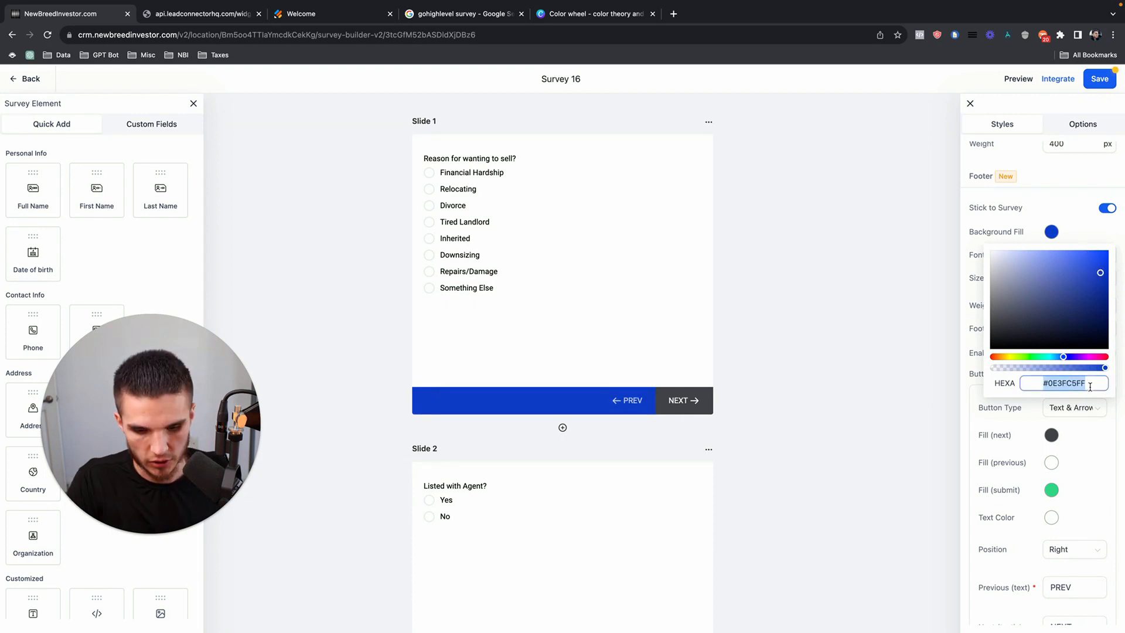
In Canva's Color wheel, enter #0E3FC5 as the base colour, choose the Monochromatic combination and copy the matching colour #1751EF
click(589, 14)
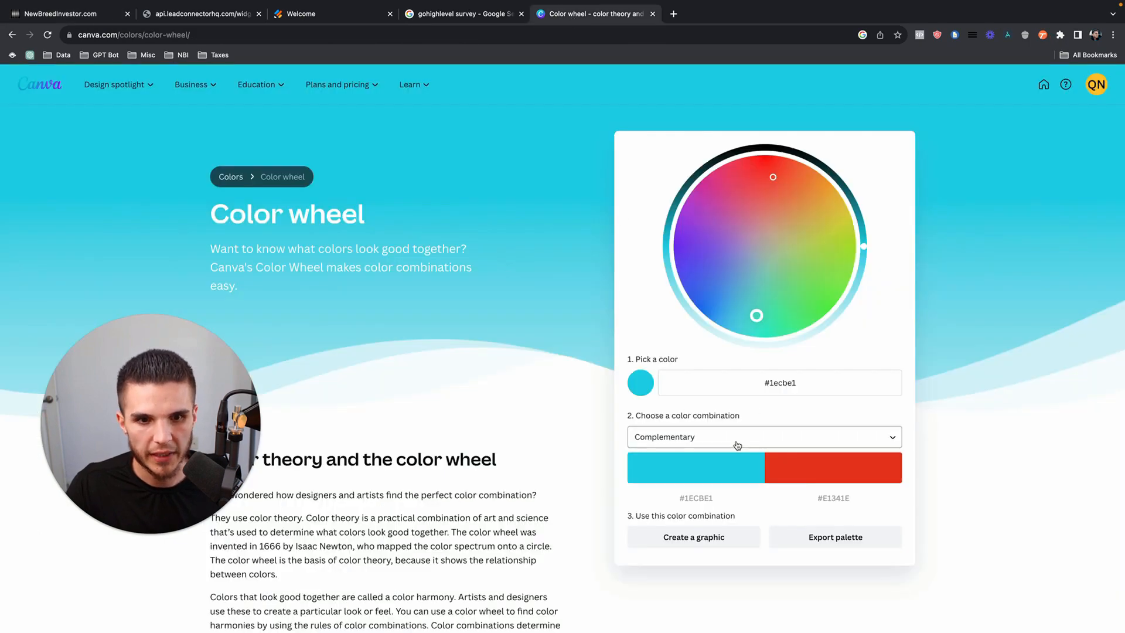
click(740, 386)
key(ctrl+a)
text(#0E3FC5)
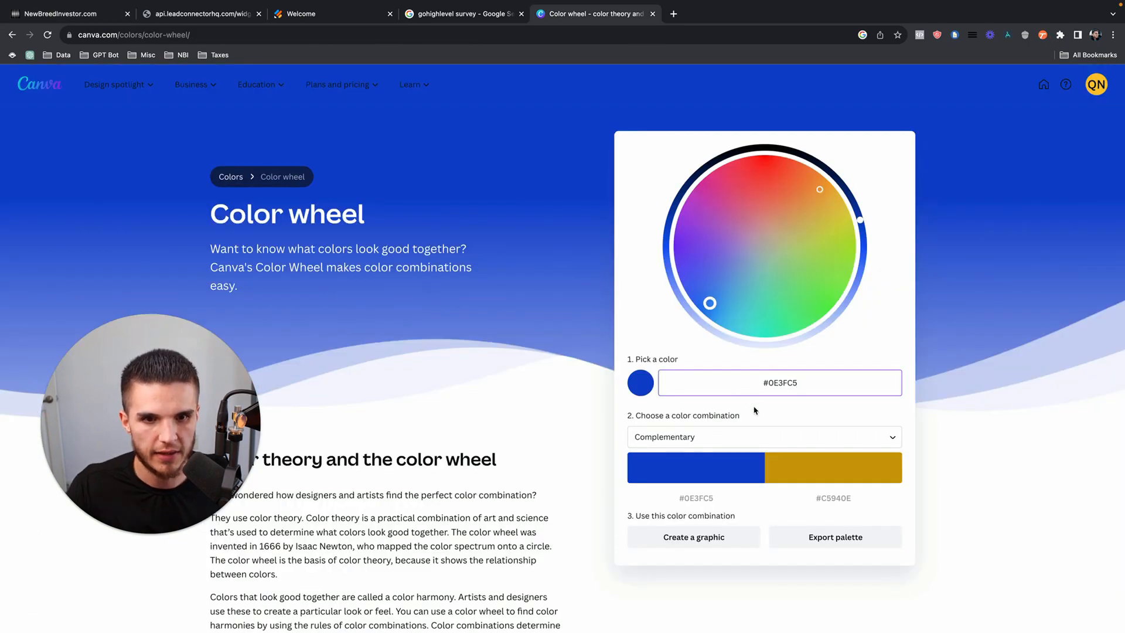
click(706, 437)
click(695, 456)
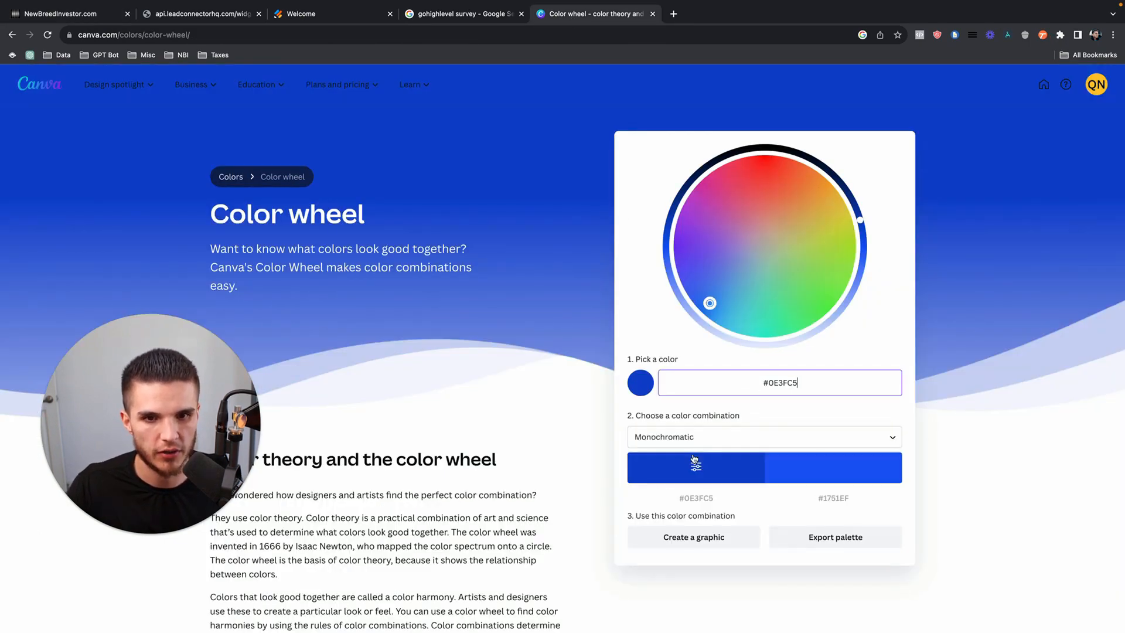
click(832, 498)
Back in the survey builder, set the footer's Next button fill to #1751EF
click(65, 14)
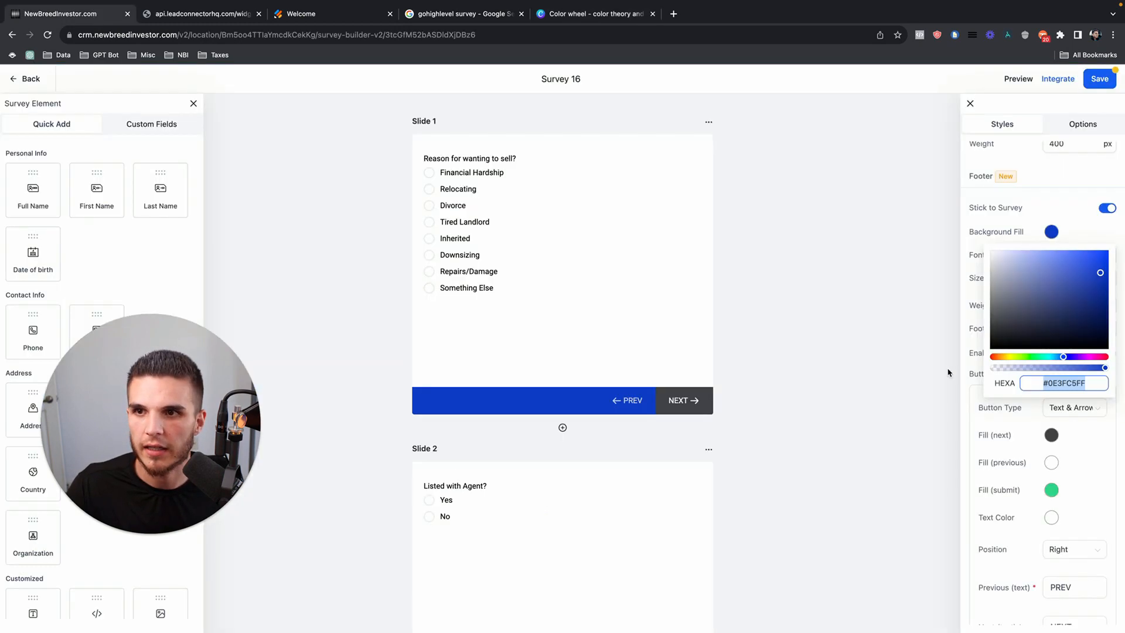
click(1051, 490)
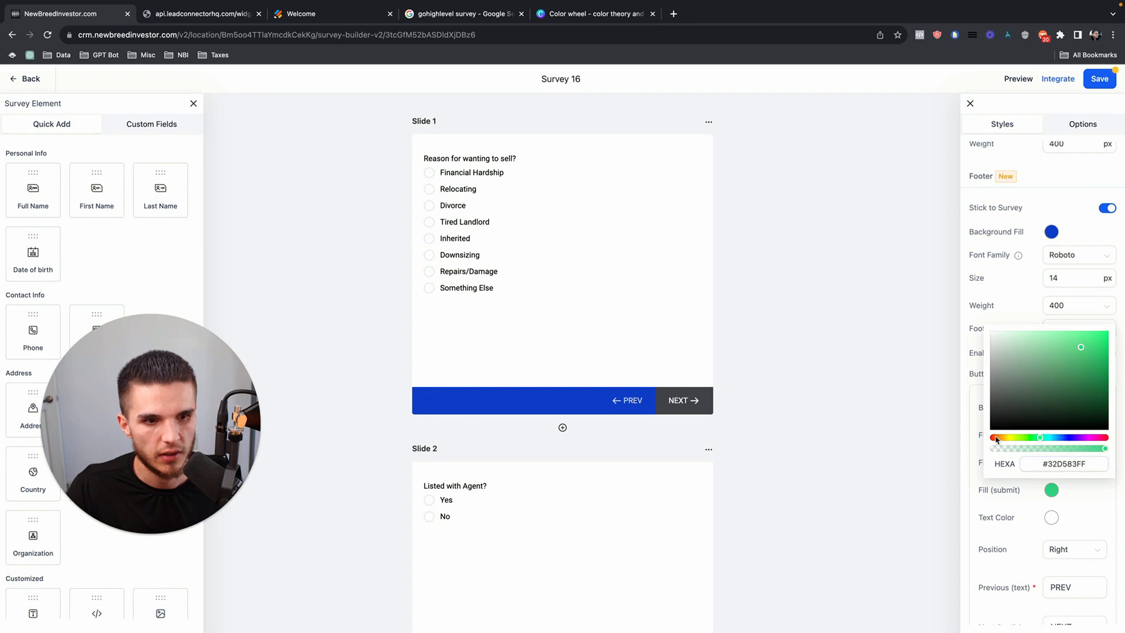
click(975, 421)
click(1052, 435)
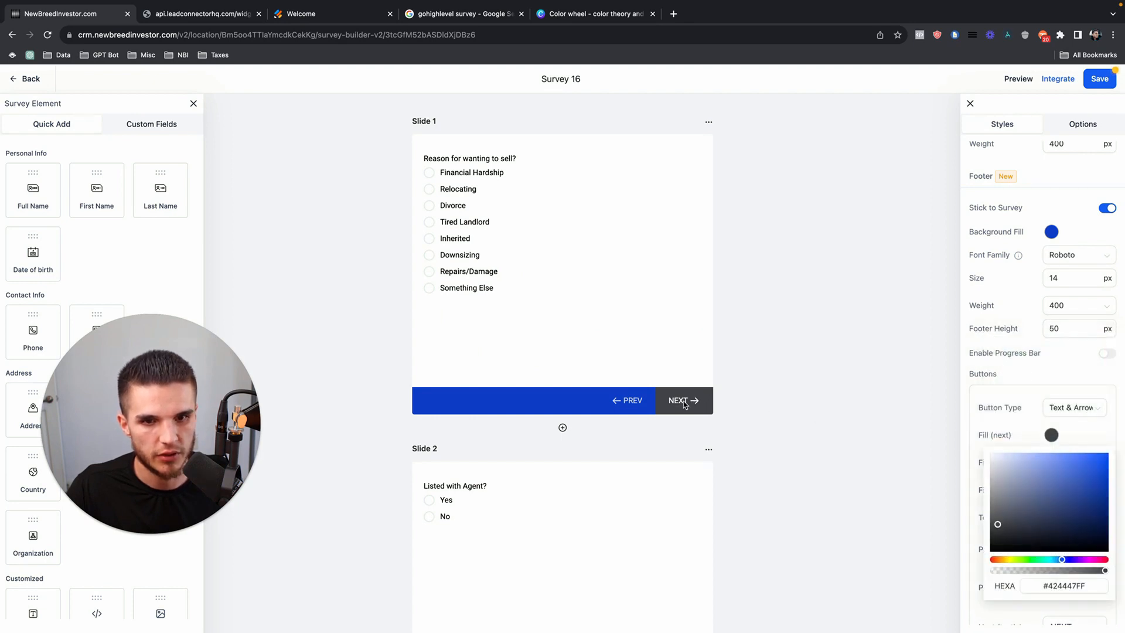
click(1071, 585)
key(super+a)
text(#1751EF)
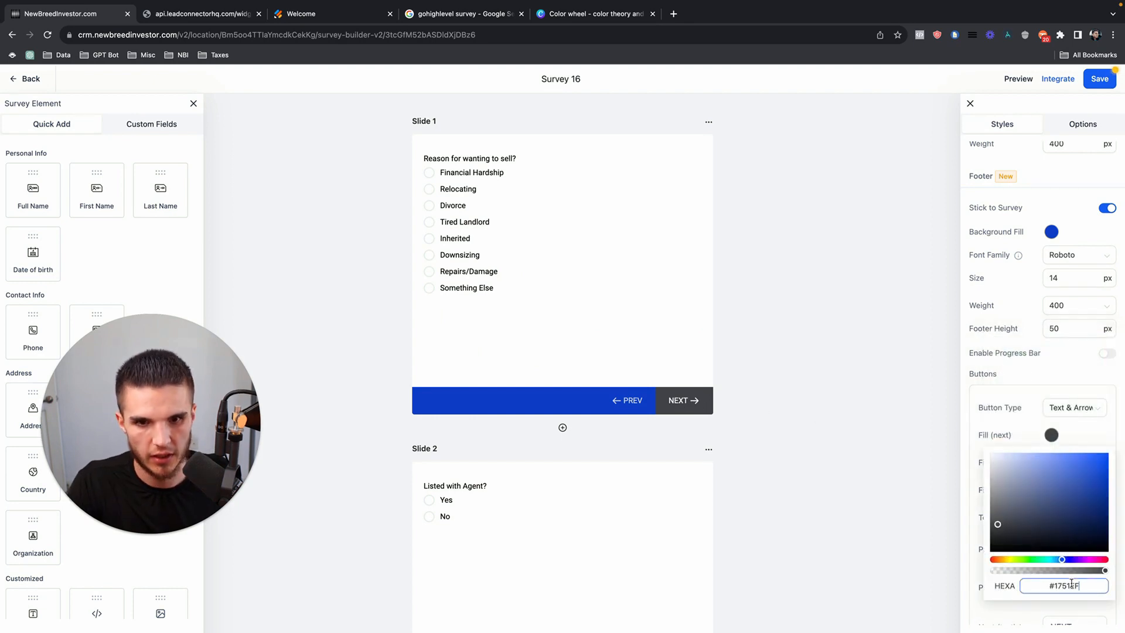
click(997, 396)
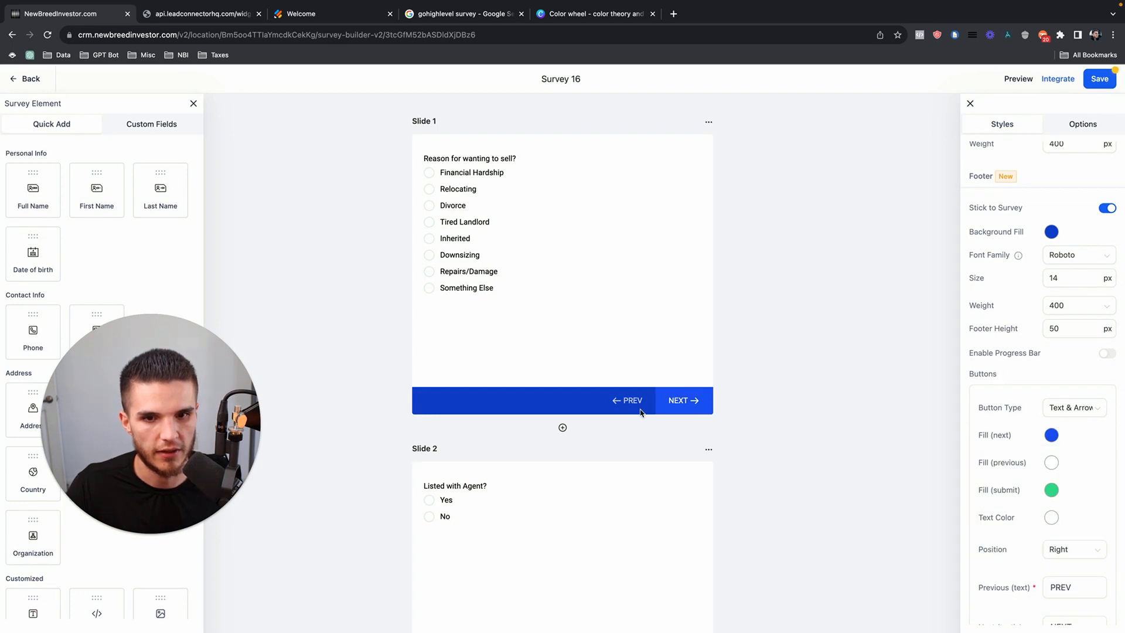
Set the footer's background fill to bright purple #A136FFFF and copy its hex code
click(1051, 231)
drag(1064, 356, 1078, 356)
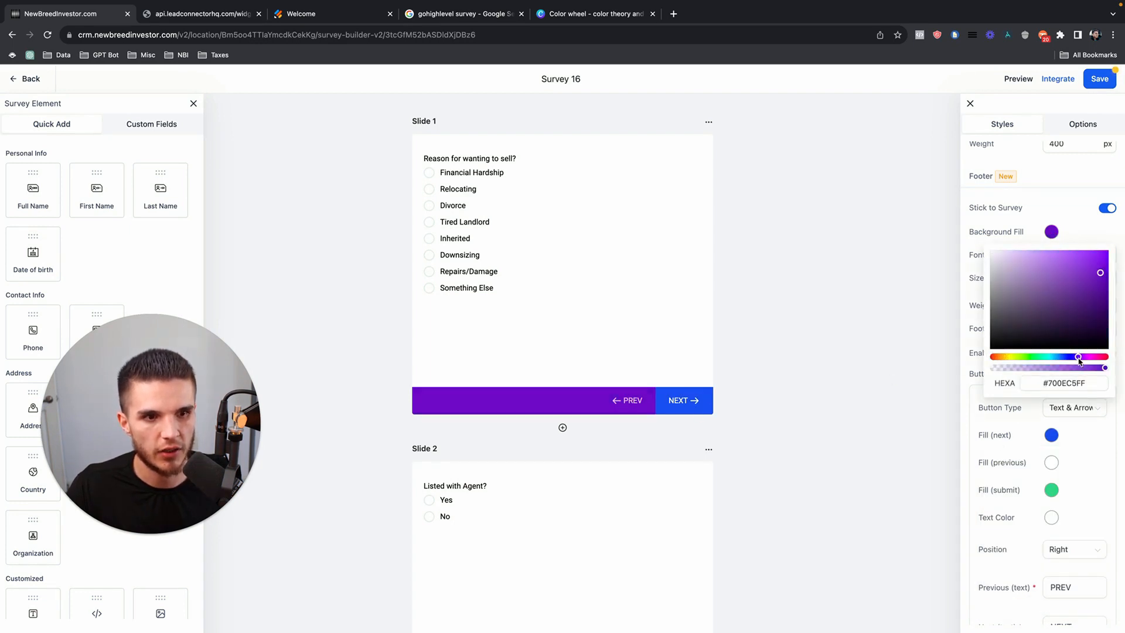
drag(1083, 309, 1085, 241)
click(1086, 239)
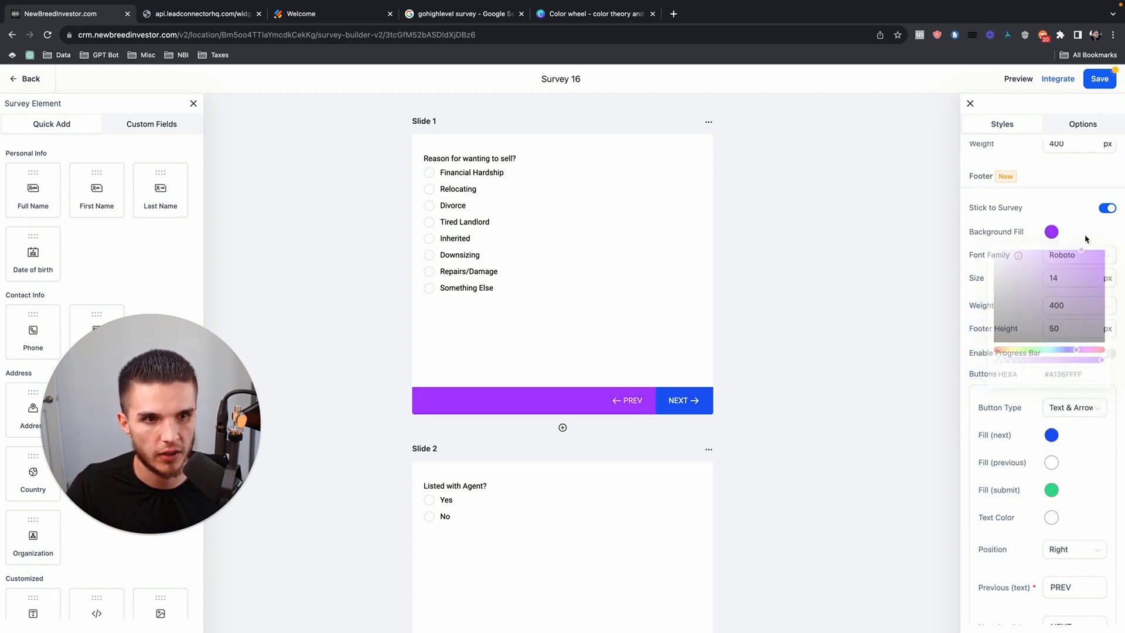
click(1052, 233)
click(1070, 381)
triple_click(1071, 381)
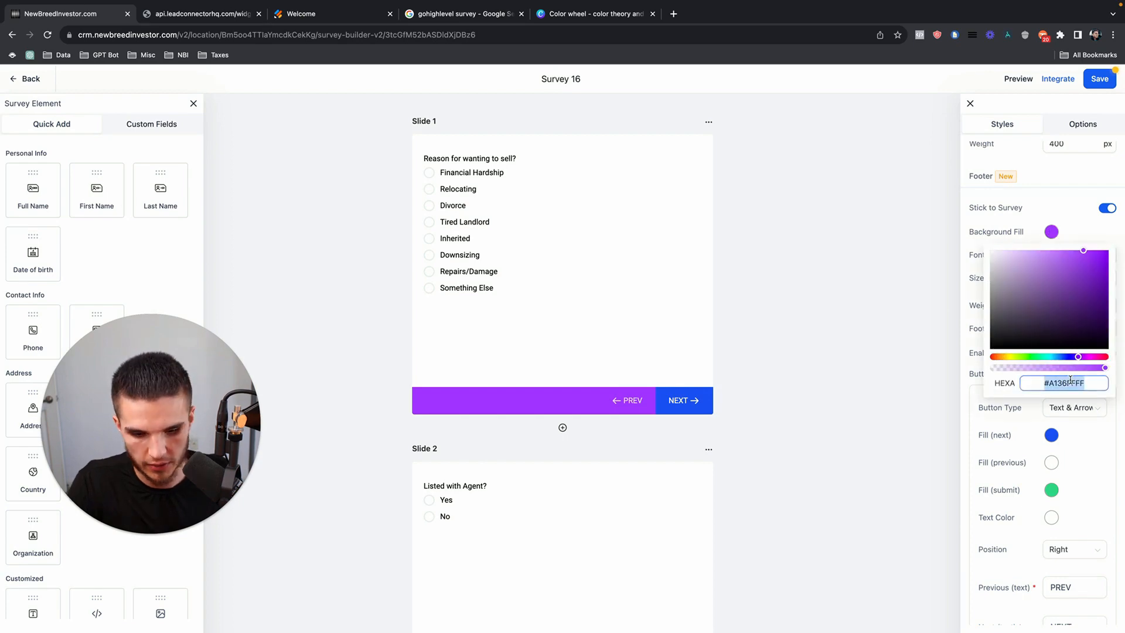
In Canva's Color wheel, enter #A136FF as the base colour and copy the matching monochromatic colour #8903FF
click(594, 13)
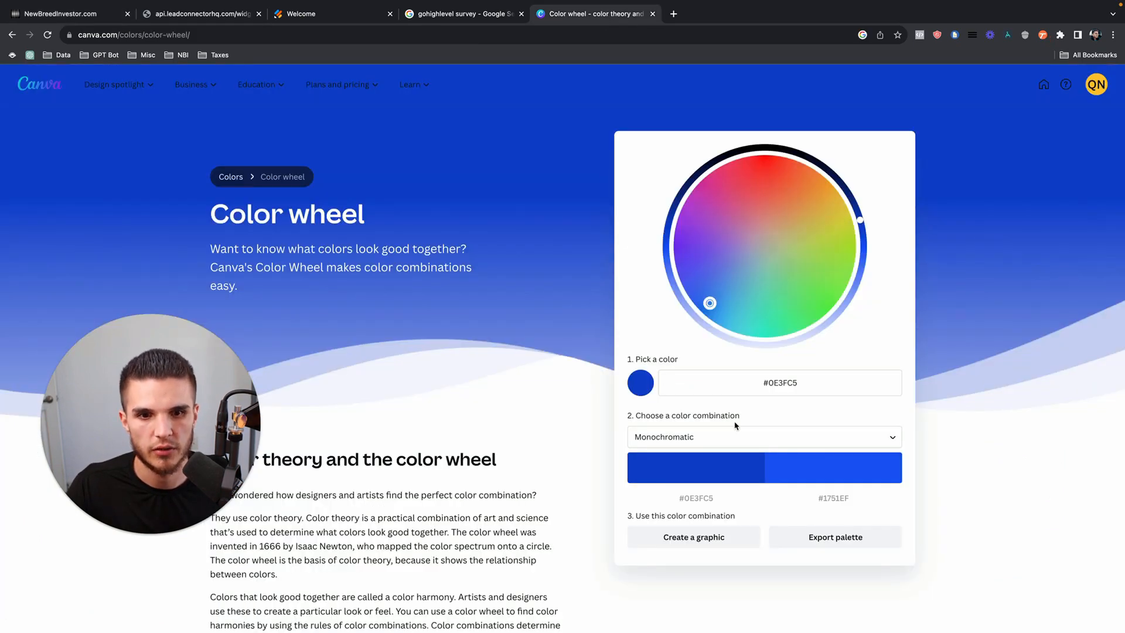
triple_click(744, 385)
text(#A136FF)
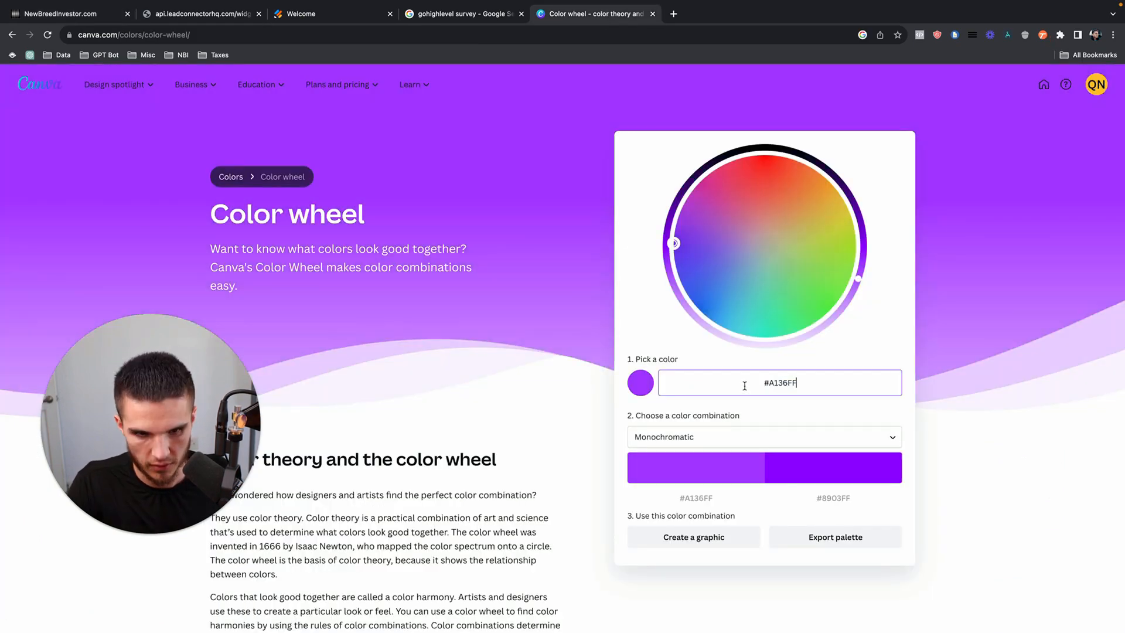
click(837, 486)
Back in the survey builder, set the footer's Next button fill to #8903FF
key(super+1)
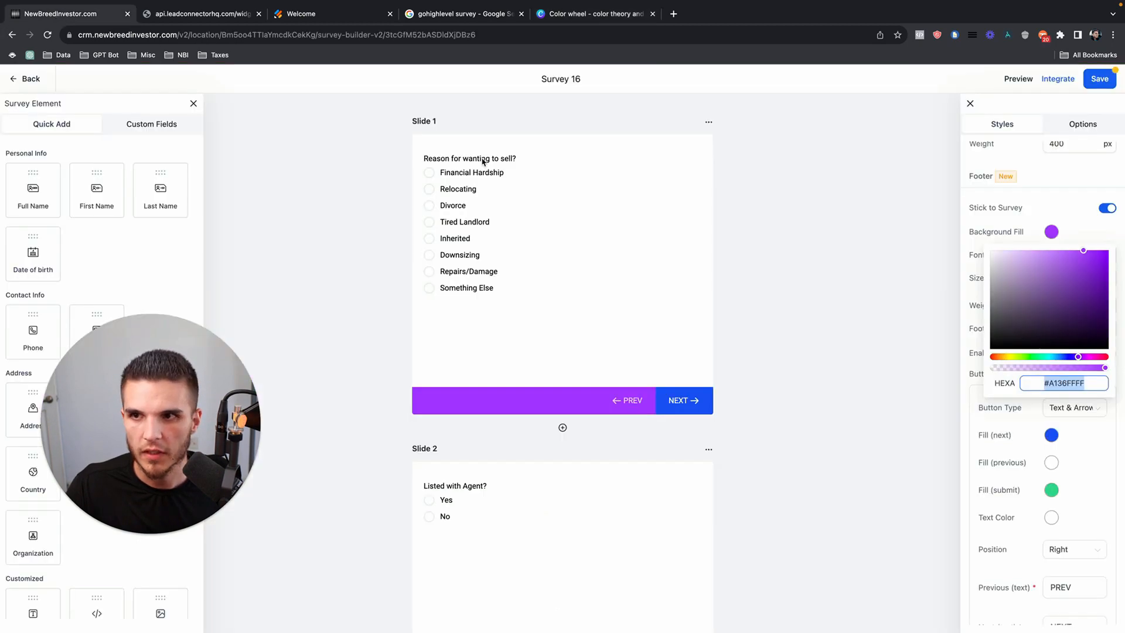
click(1051, 435)
triple_click(1087, 588)
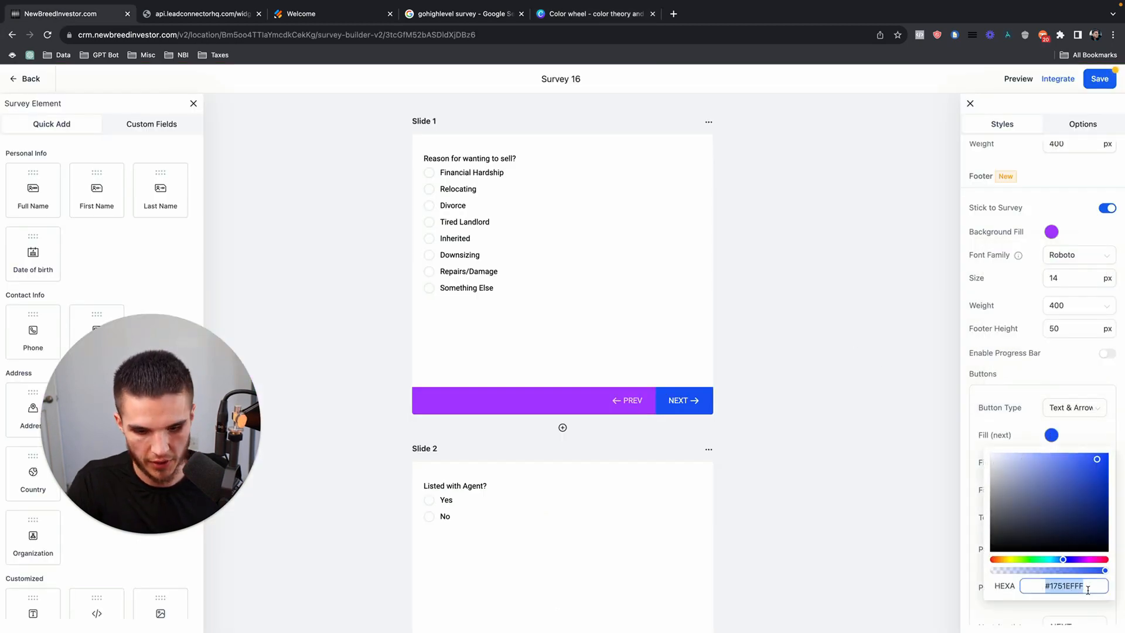
text(#8903FF)
click(1031, 397)
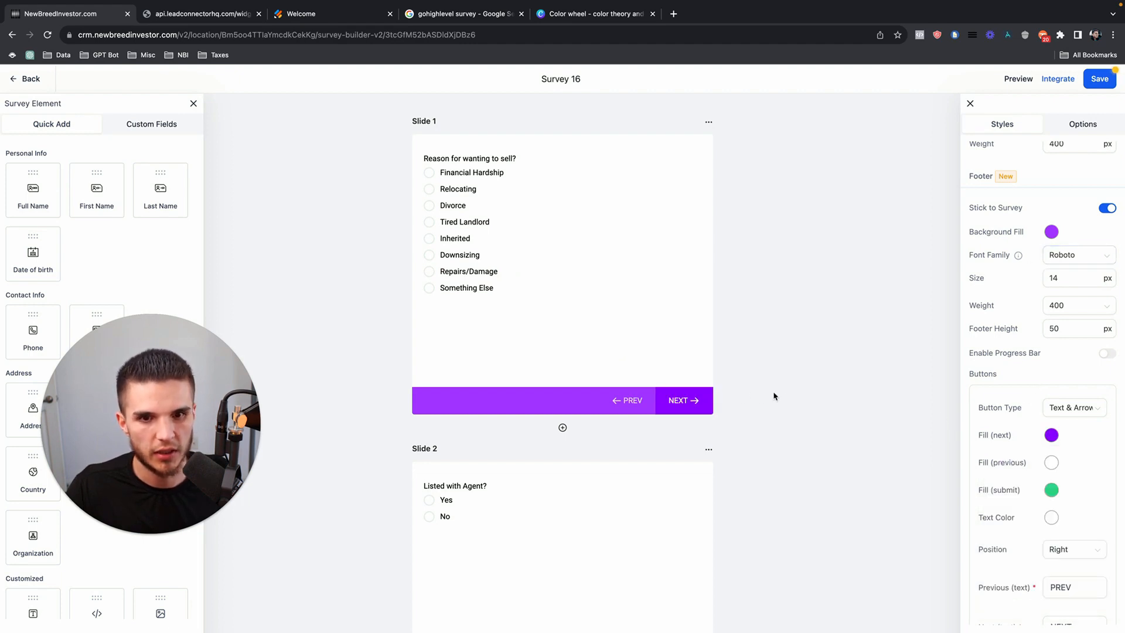
Set the footer's background fill to the same purple as the Next button, #8903FF
click(1051, 231)
click(1068, 383)
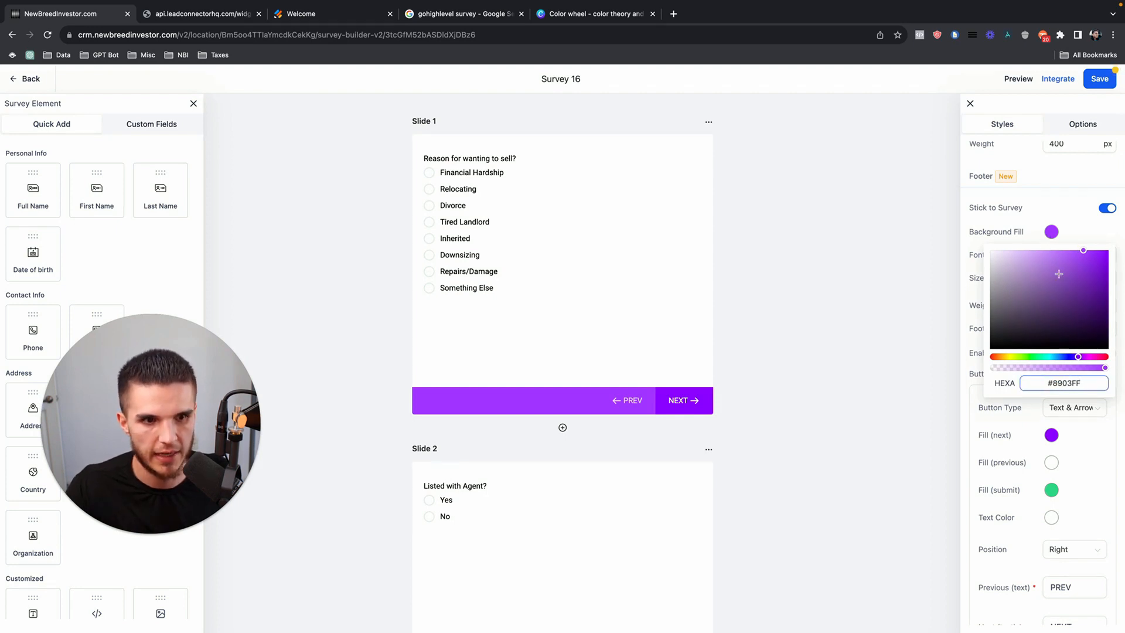
key(Return)
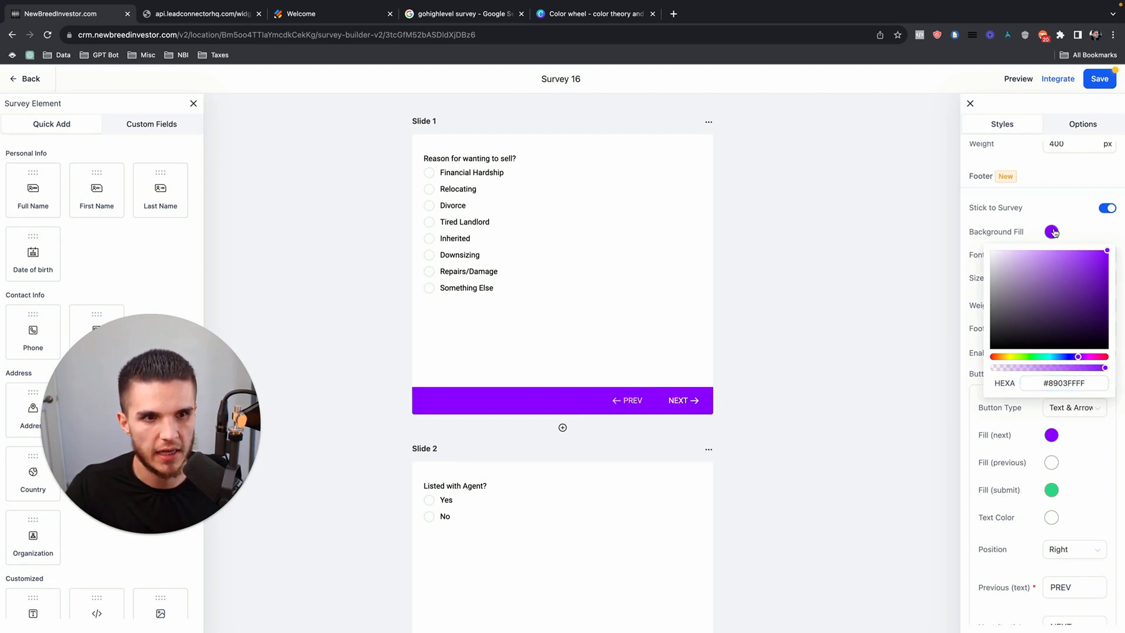
Copy #A136FF from Canva's Color wheel and apply it as the footer's Submit button fill in the survey builder
click(1051, 490)
click(1048, 466)
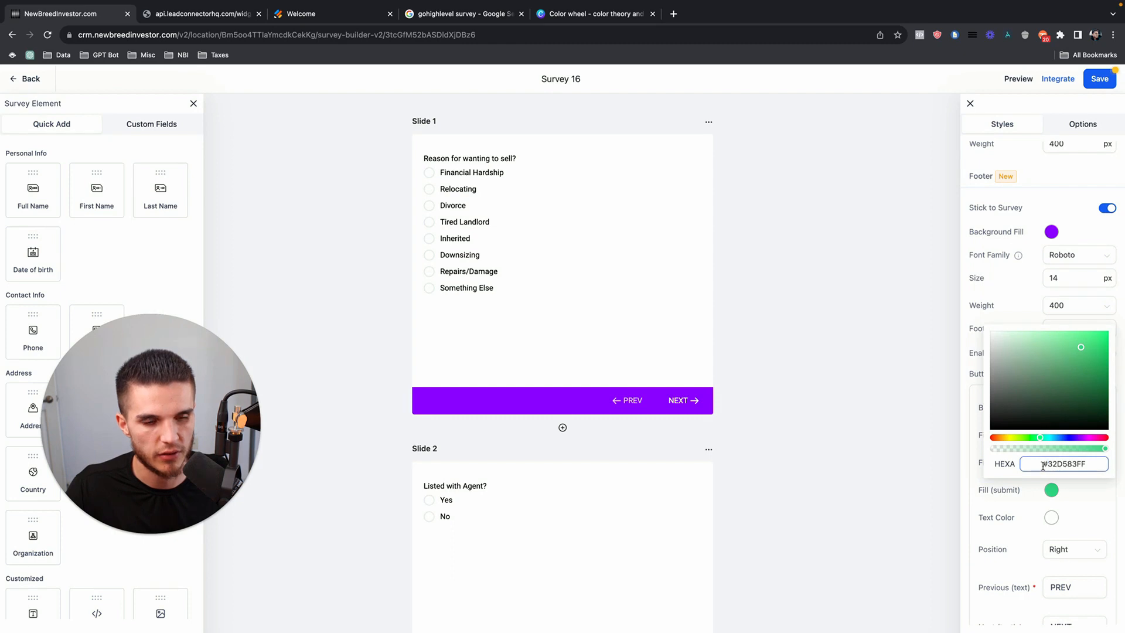
click(593, 15)
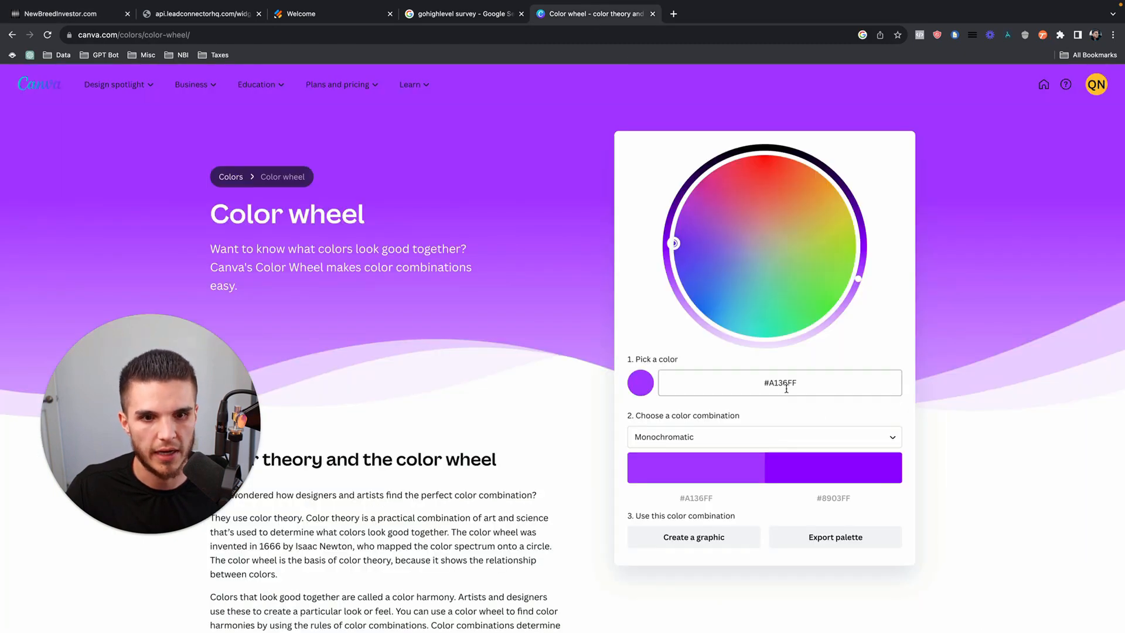
drag(803, 382, 762, 383)
key(super+c)
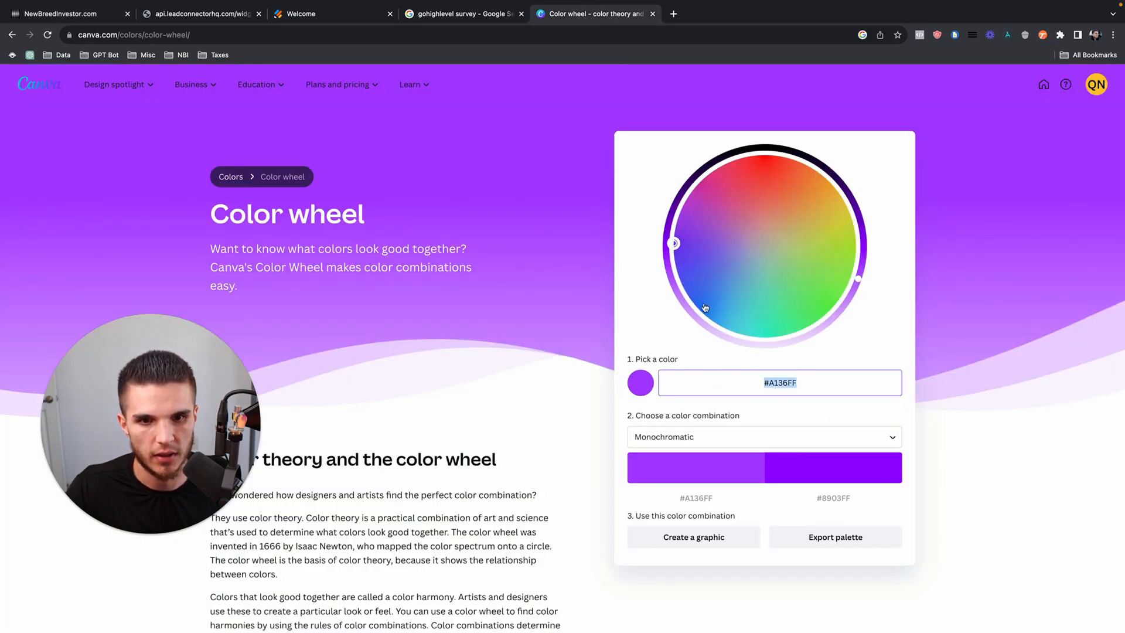
click(49, 15)
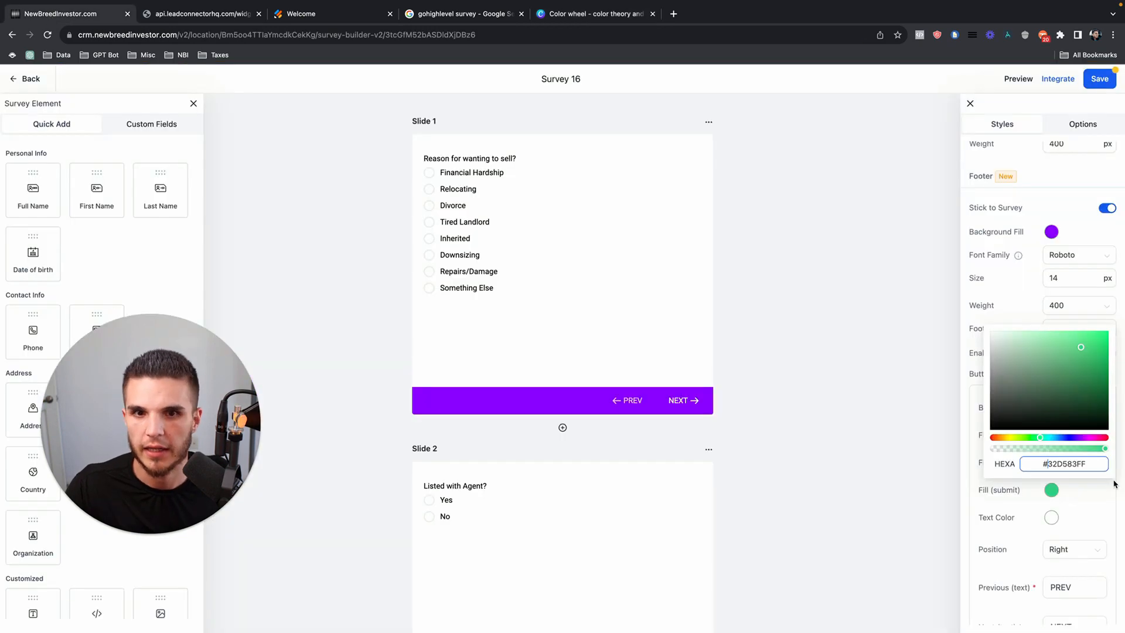
triple_click(1071, 464)
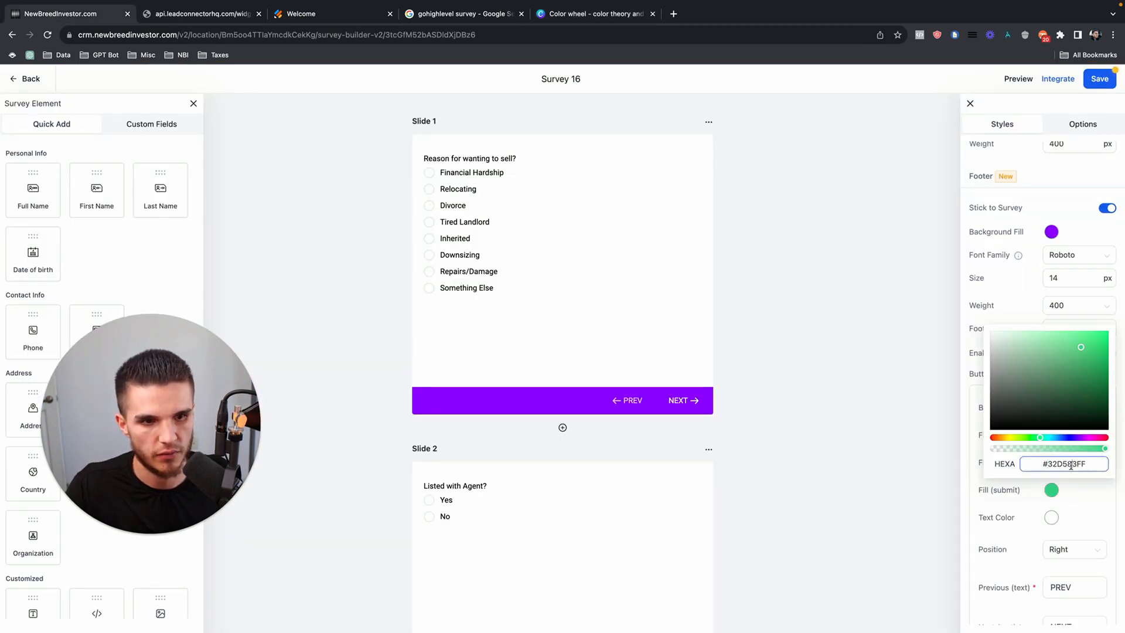
key(super+v)
click(1017, 317)
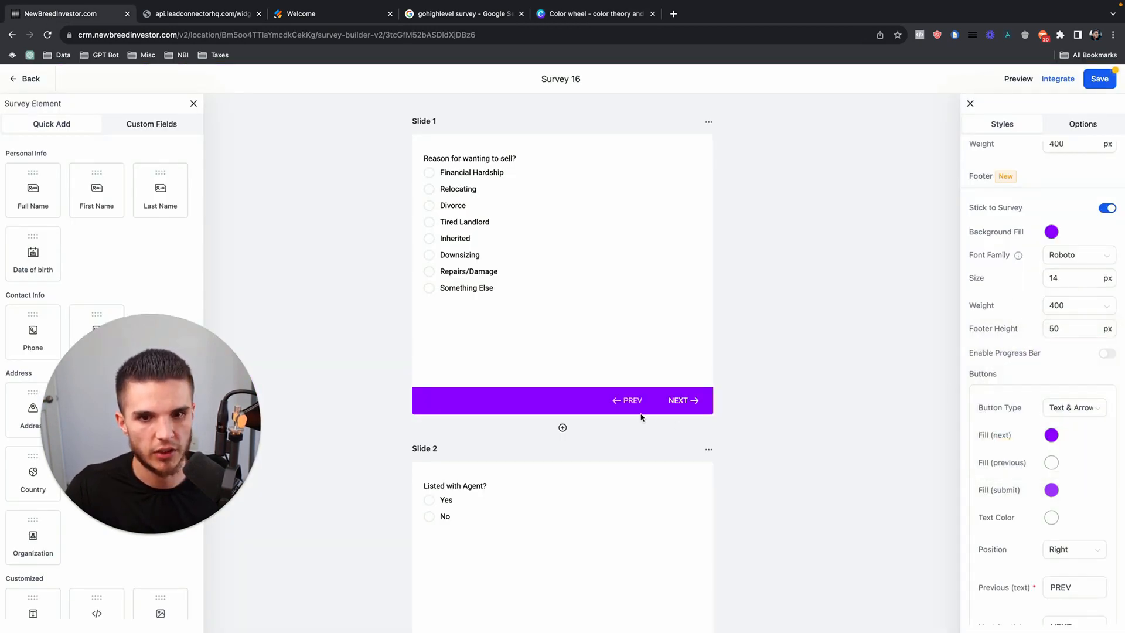
Check the Submit button in slide 3's footer and save the survey
scroll(741, 450, down, 10)
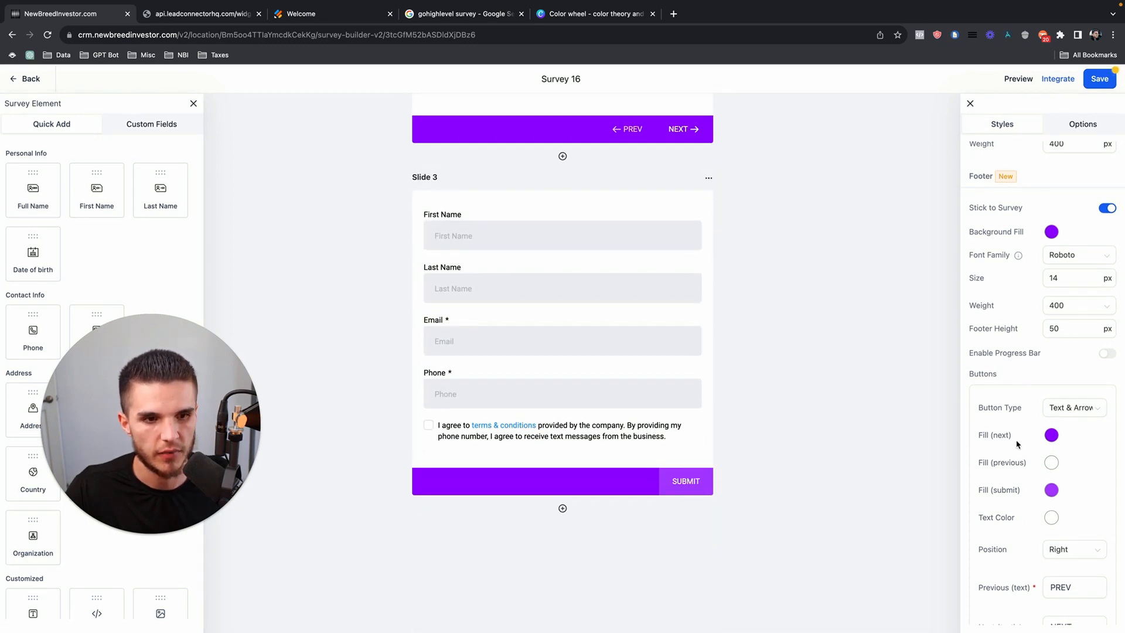
scroll(1032, 410, down, 10)
click(1100, 82)
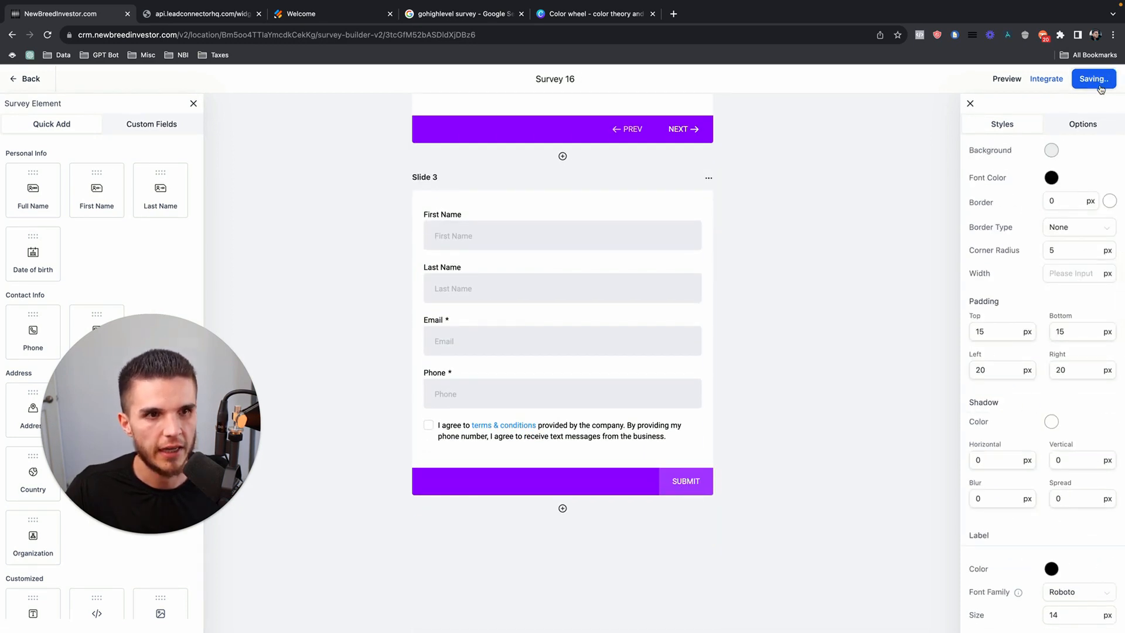
Preview the survey and go through its slides, choosing Divorce as the reason for wanting to sell, up to the contact details slide
click(1017, 83)
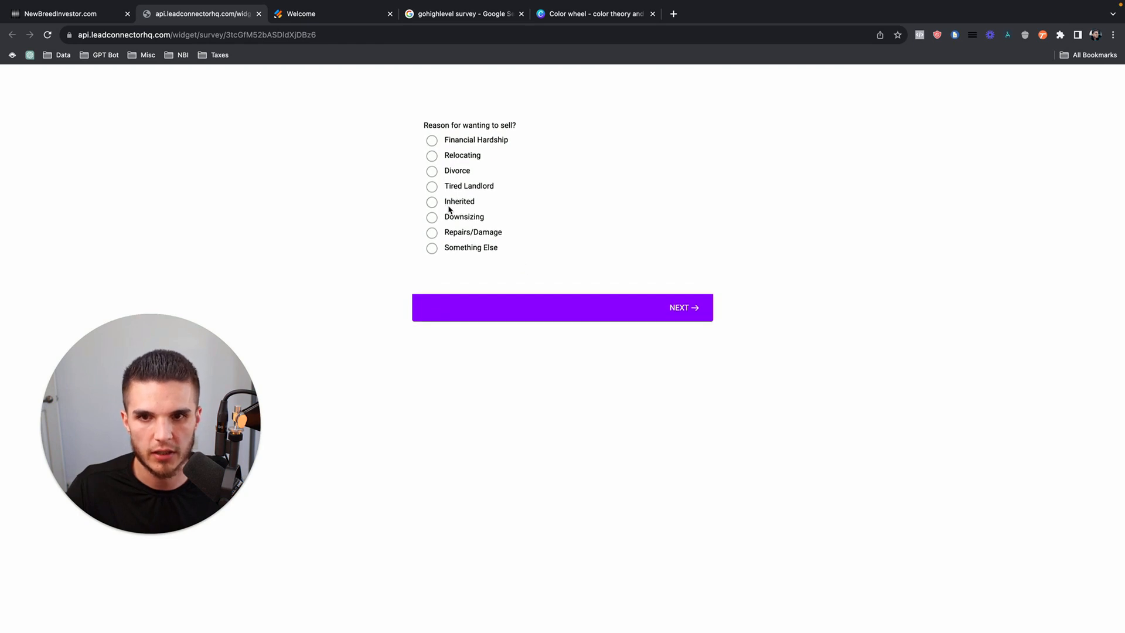
click(436, 172)
click(625, 215)
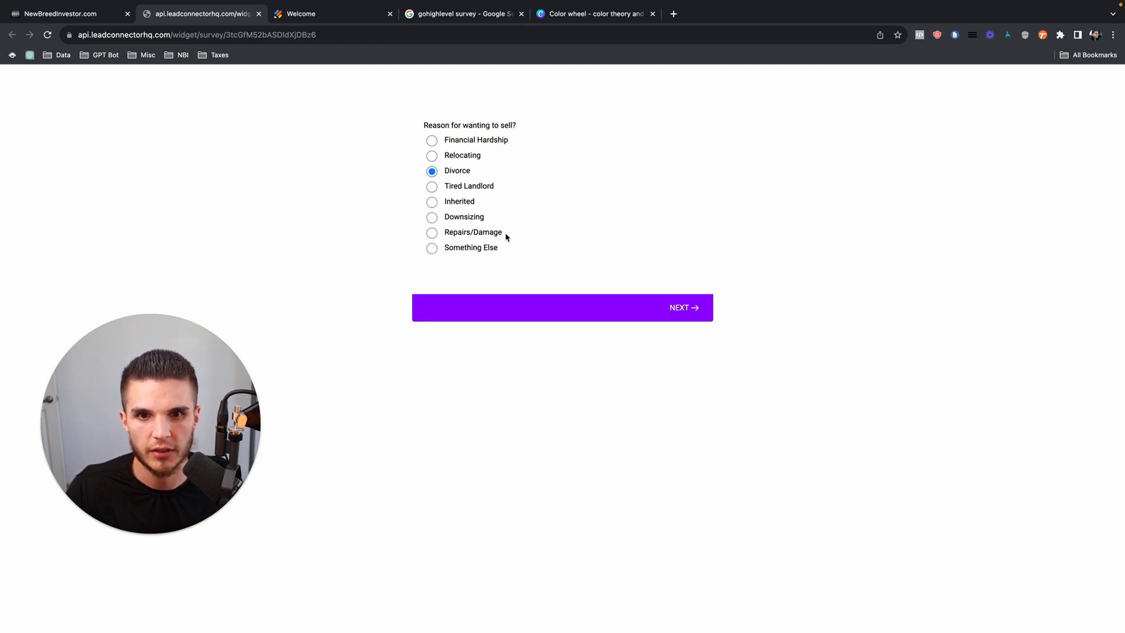
click(684, 308)
click(435, 155)
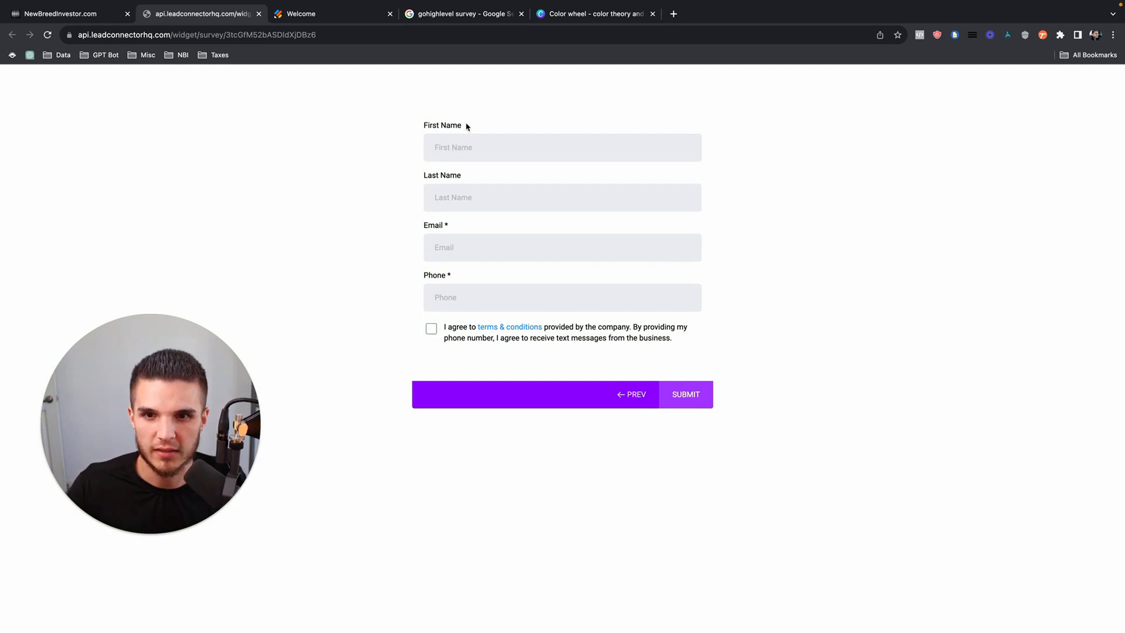
Check the Layout and Survey Style settings in the survey builder, and return to the contact details slide in the preview
key(ctrl+shift+Tab)
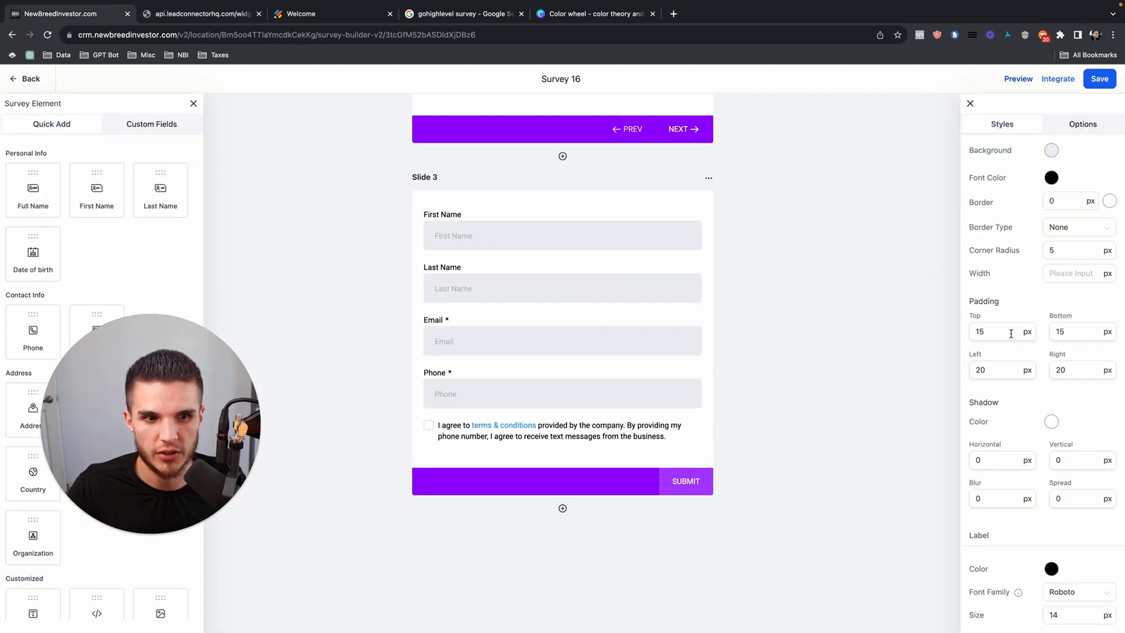
scroll(1009, 267, up, 10)
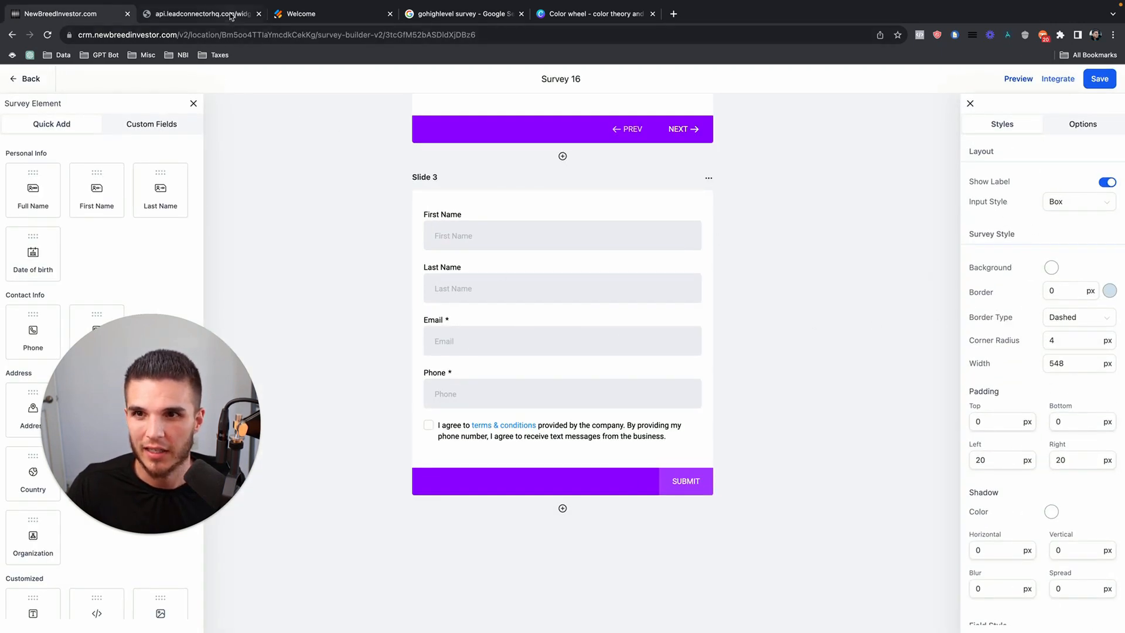
key(ctrl+Tab)
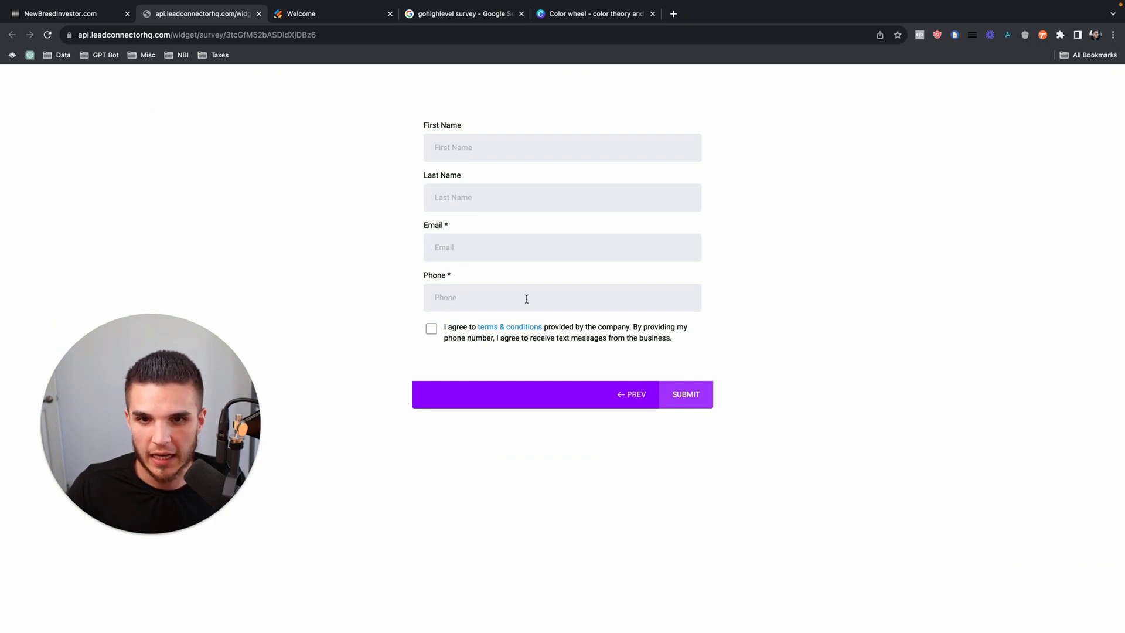